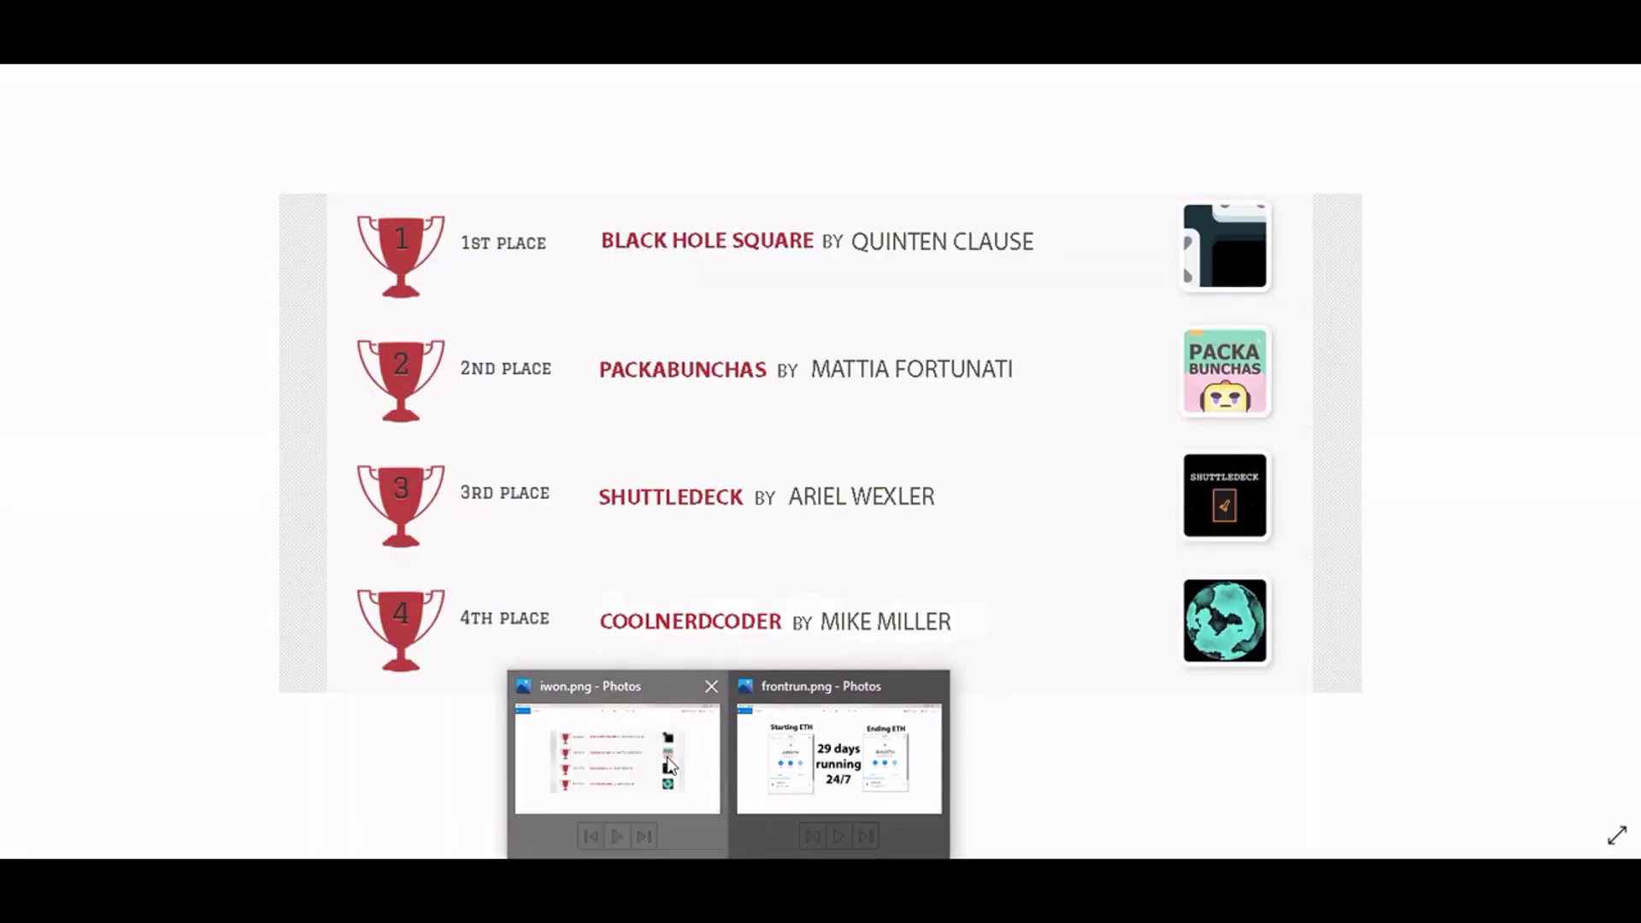
Step: View the iwon.png ranking and 29-days-running images, then select the javascript-triangle-arbitrage-v2 folder
click(671, 763)
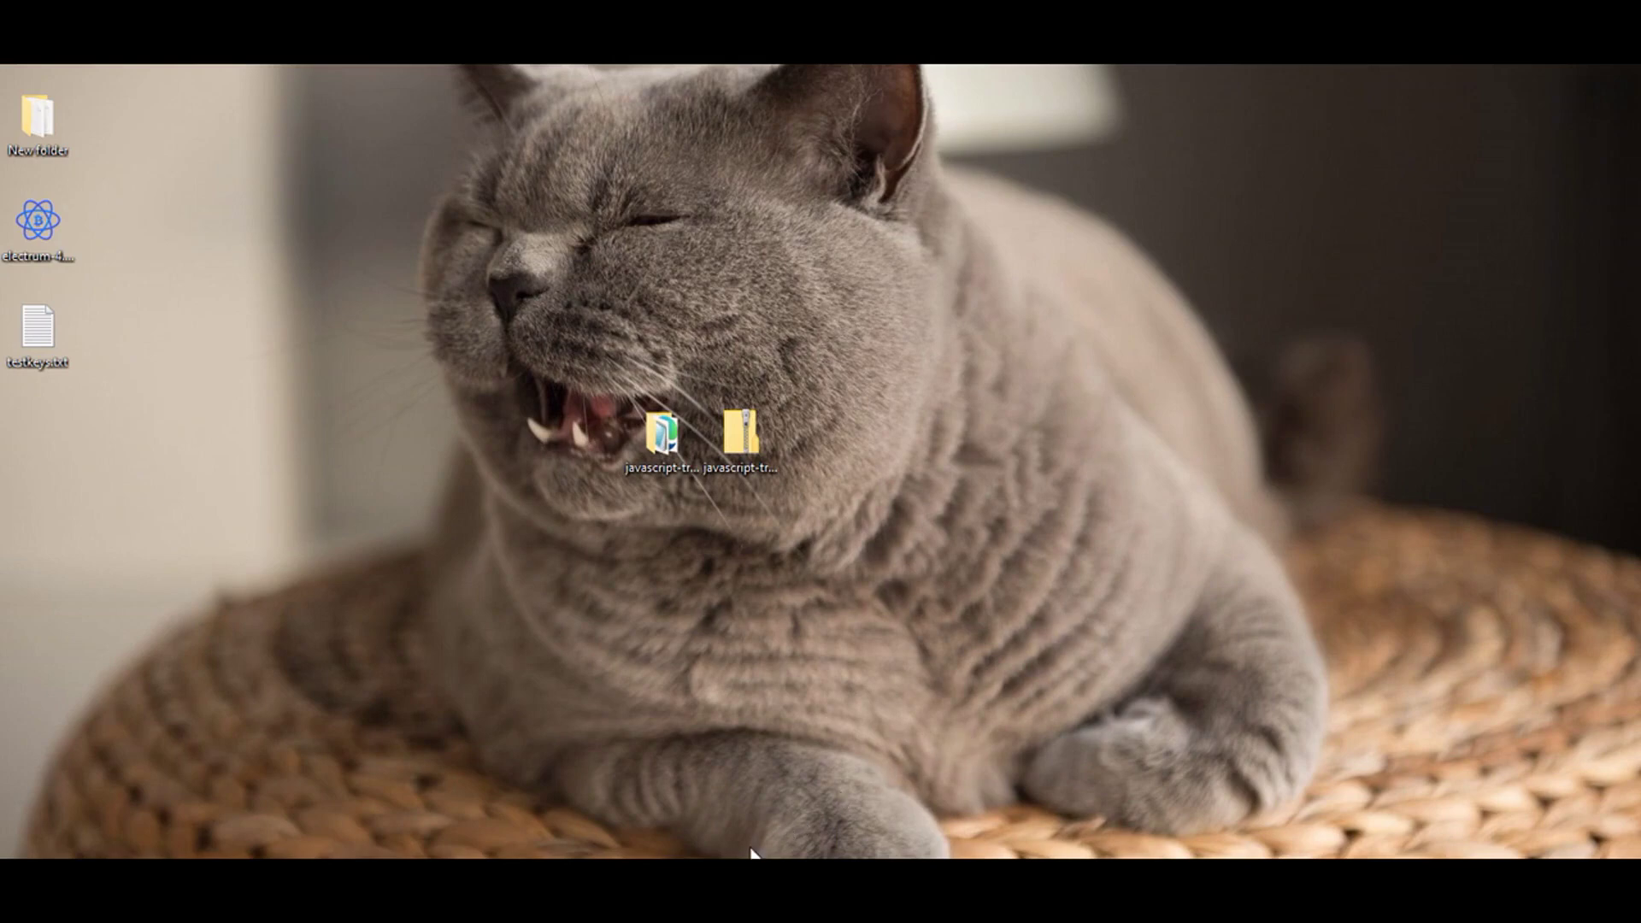
mouse_move(765, 825)
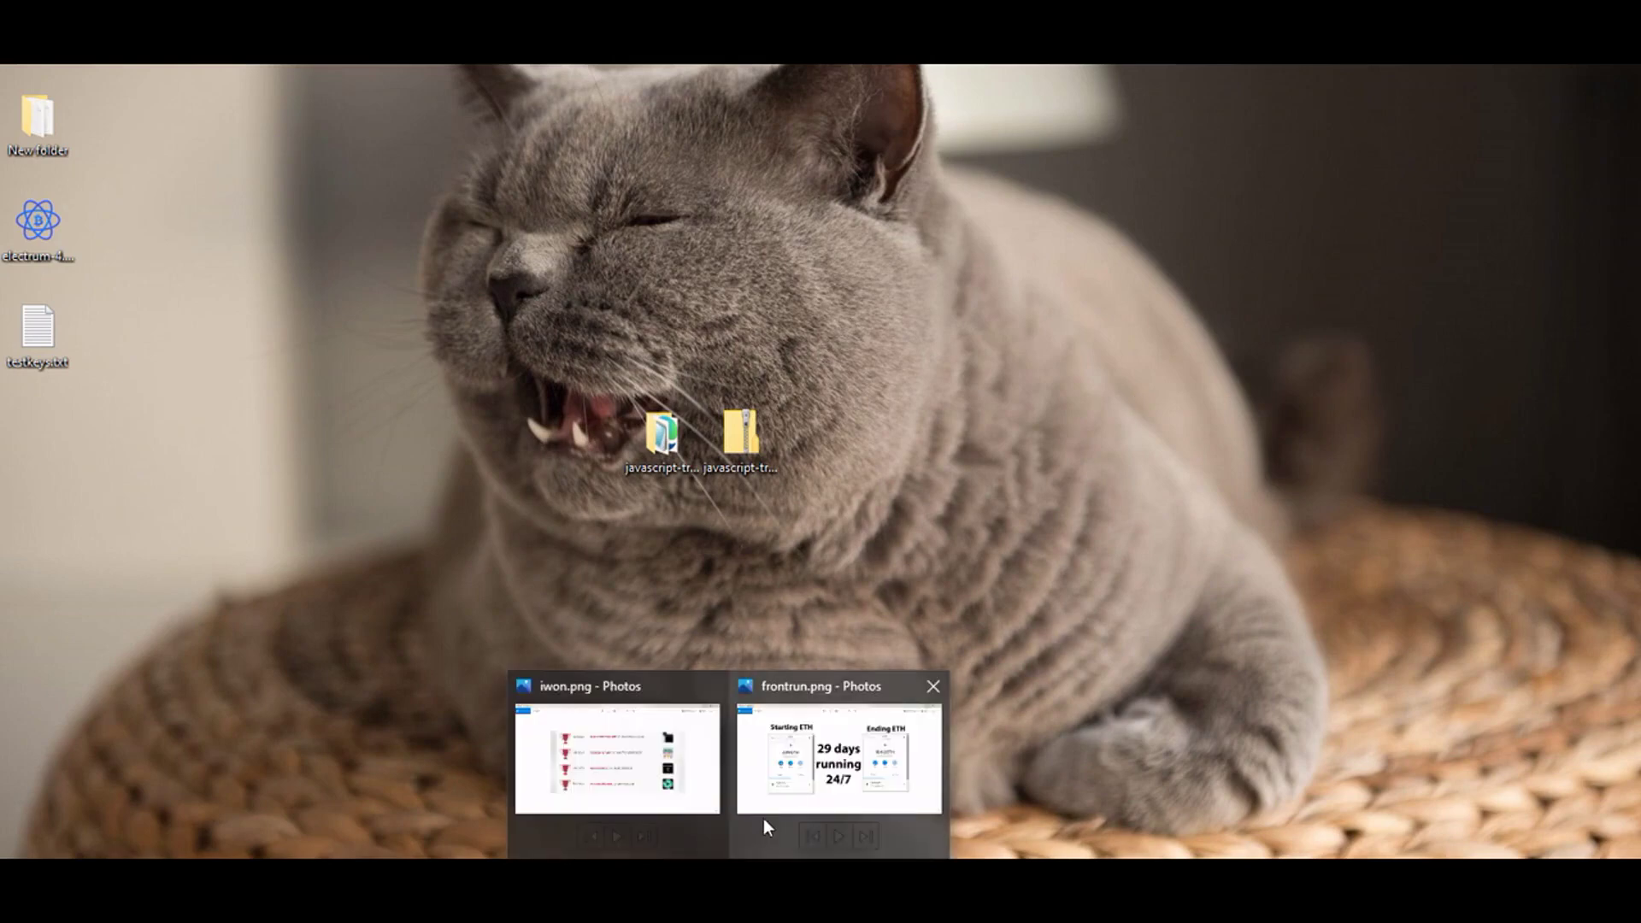
click(818, 745)
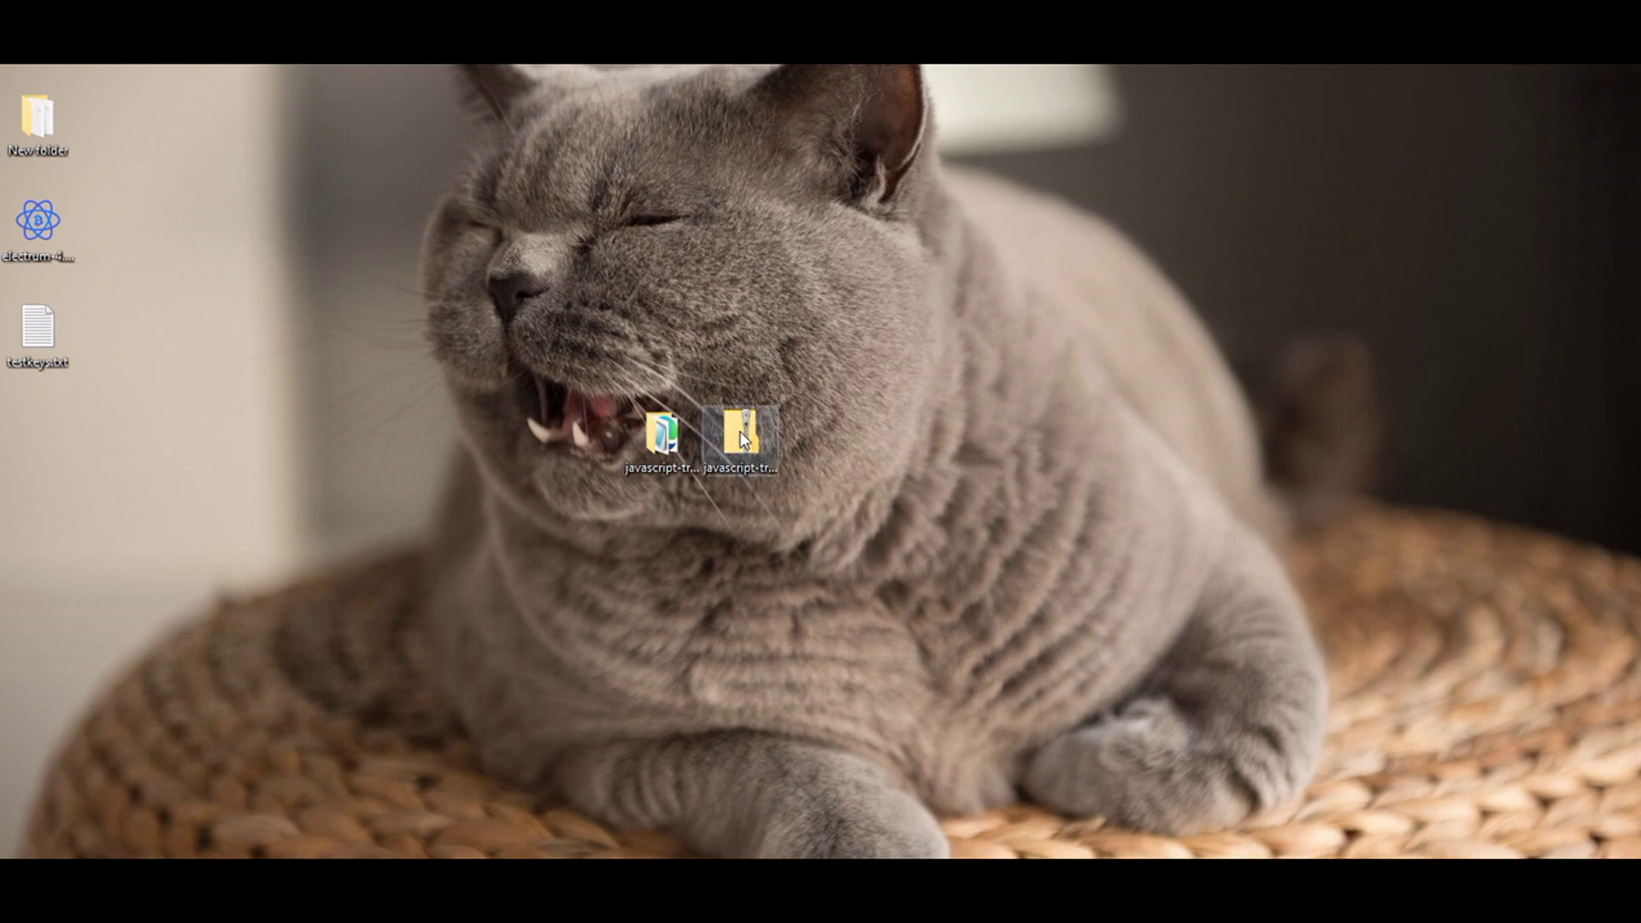
click(668, 434)
Step: Open the javascript-triangle-arbitrage-v2 folder maximized and bring up config.js's context menu
double_click(667, 434)
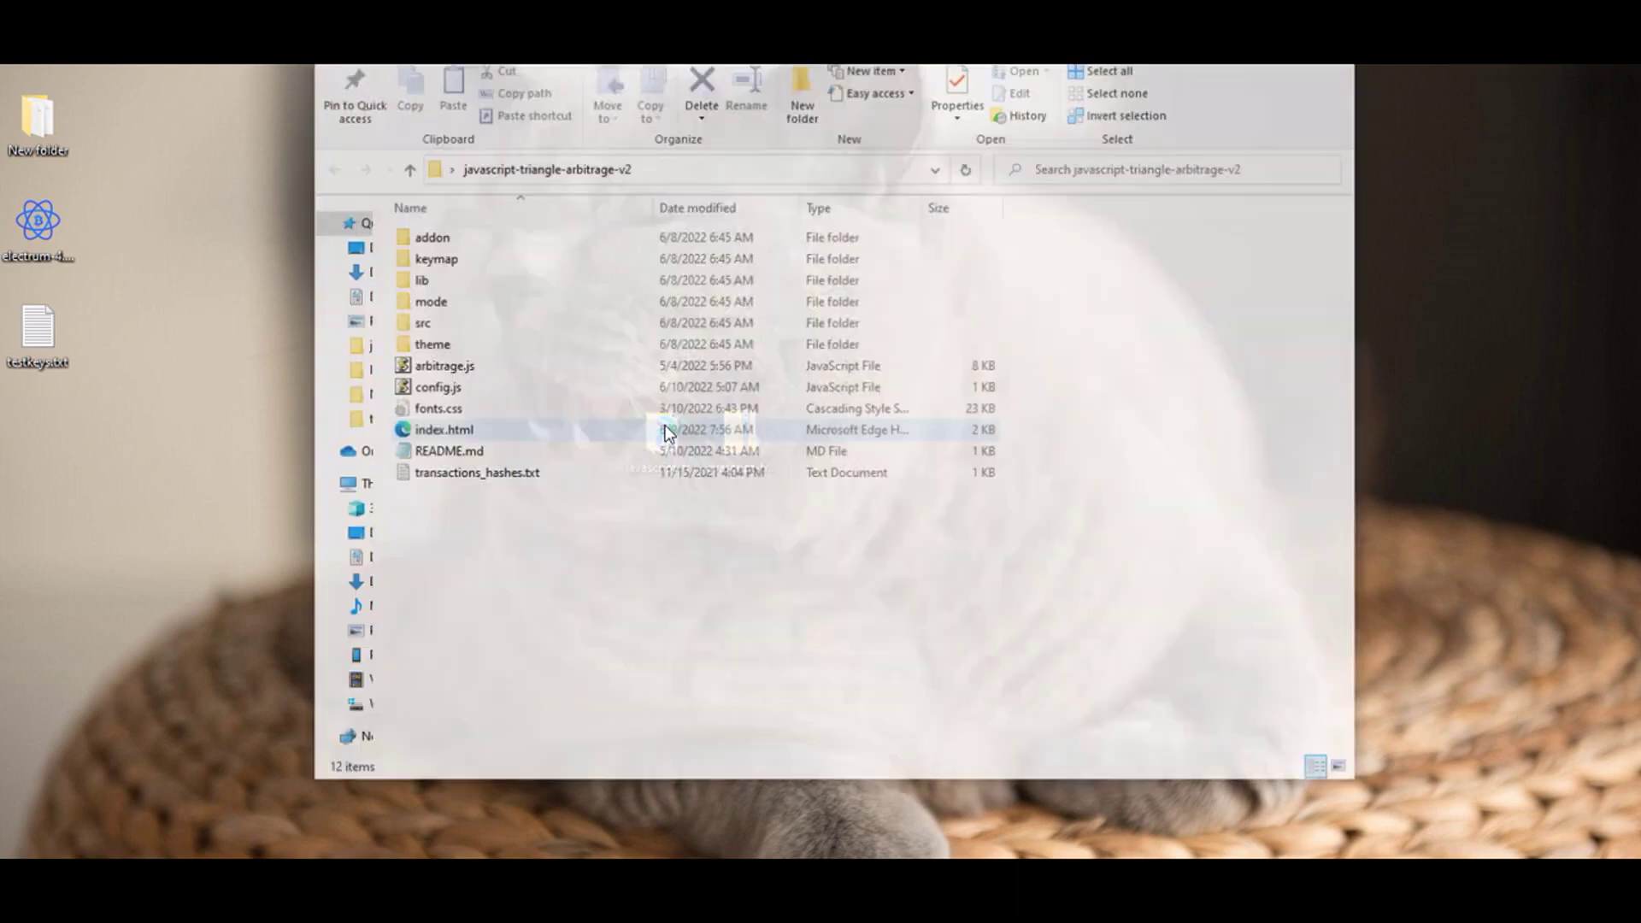
key(super+Up)
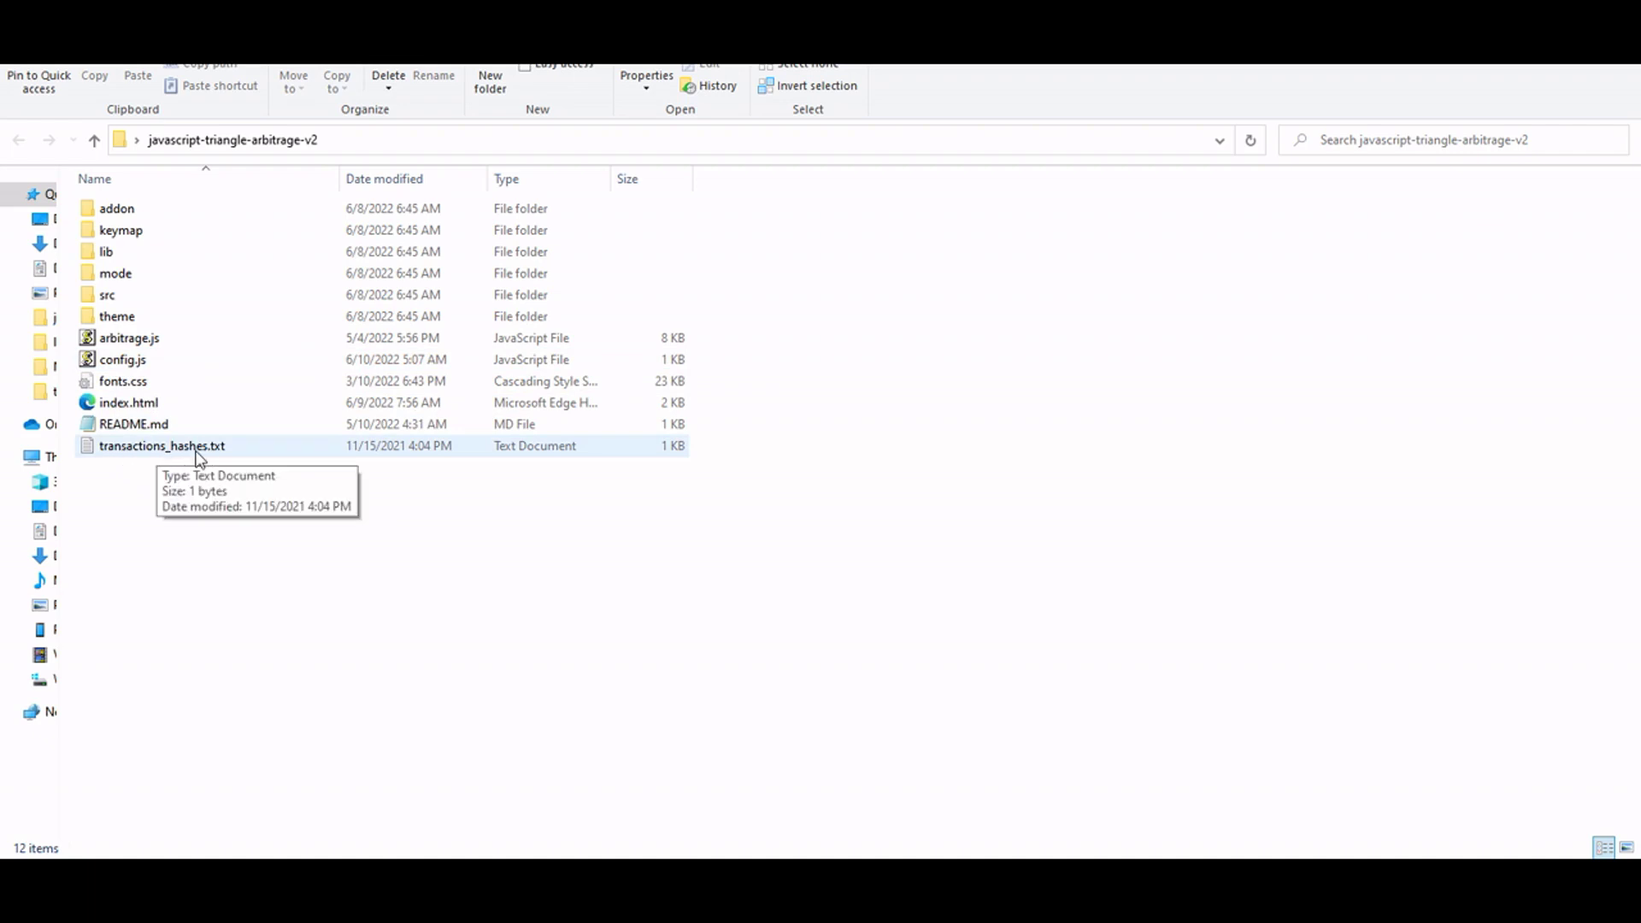
right_click(128, 363)
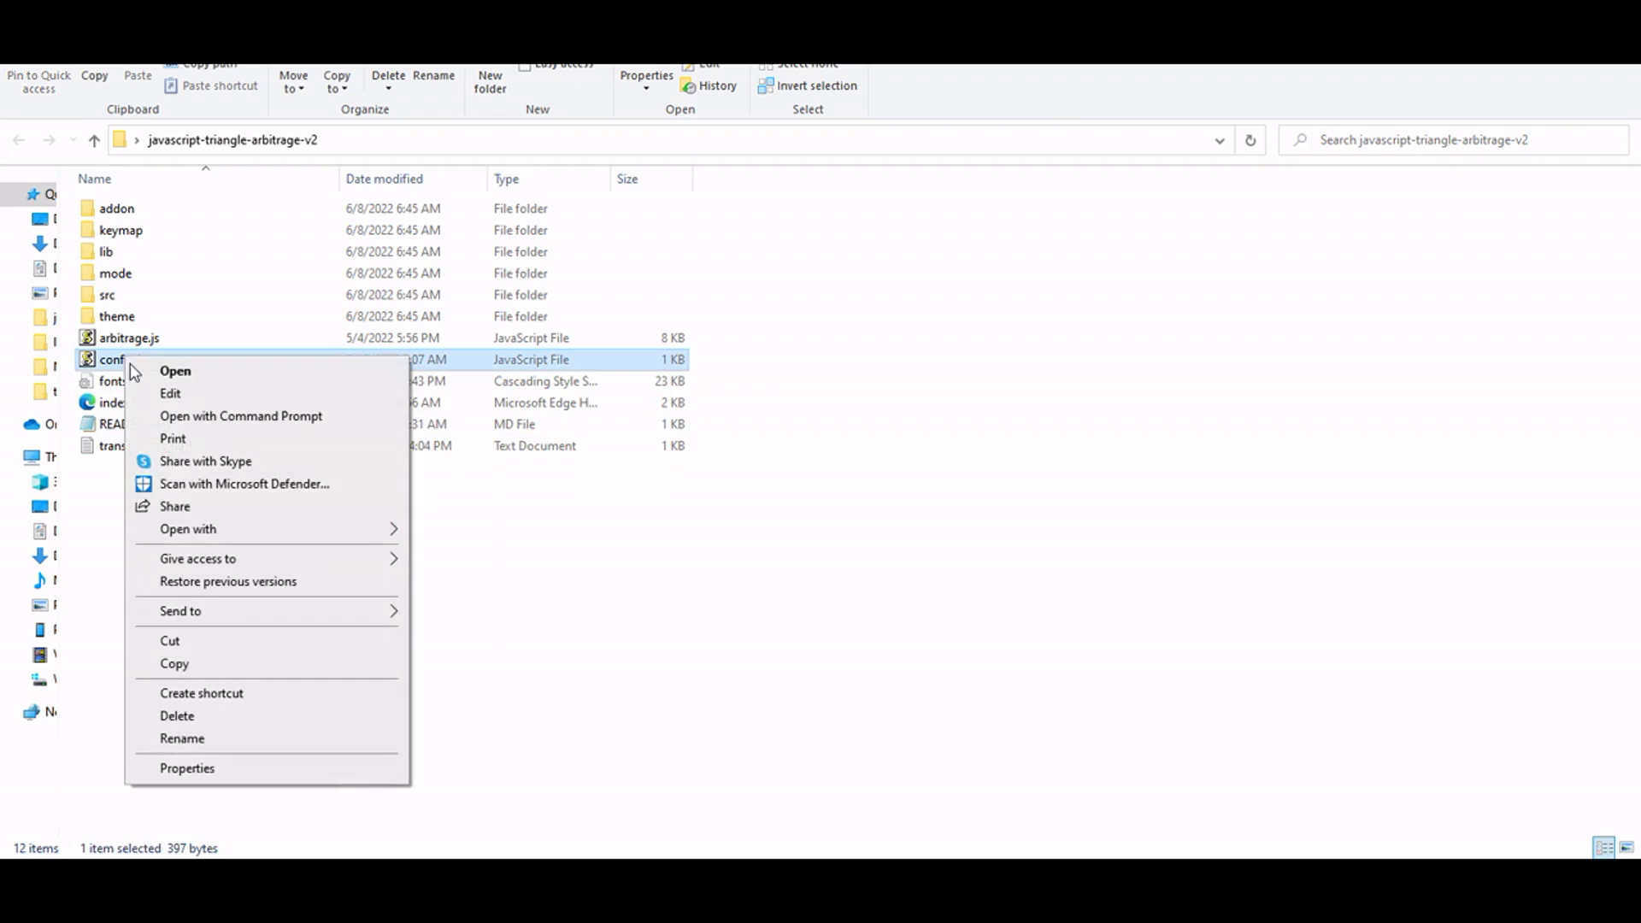
Step: Open config.js in Notepad via Edit and move its window up and right
click(170, 395)
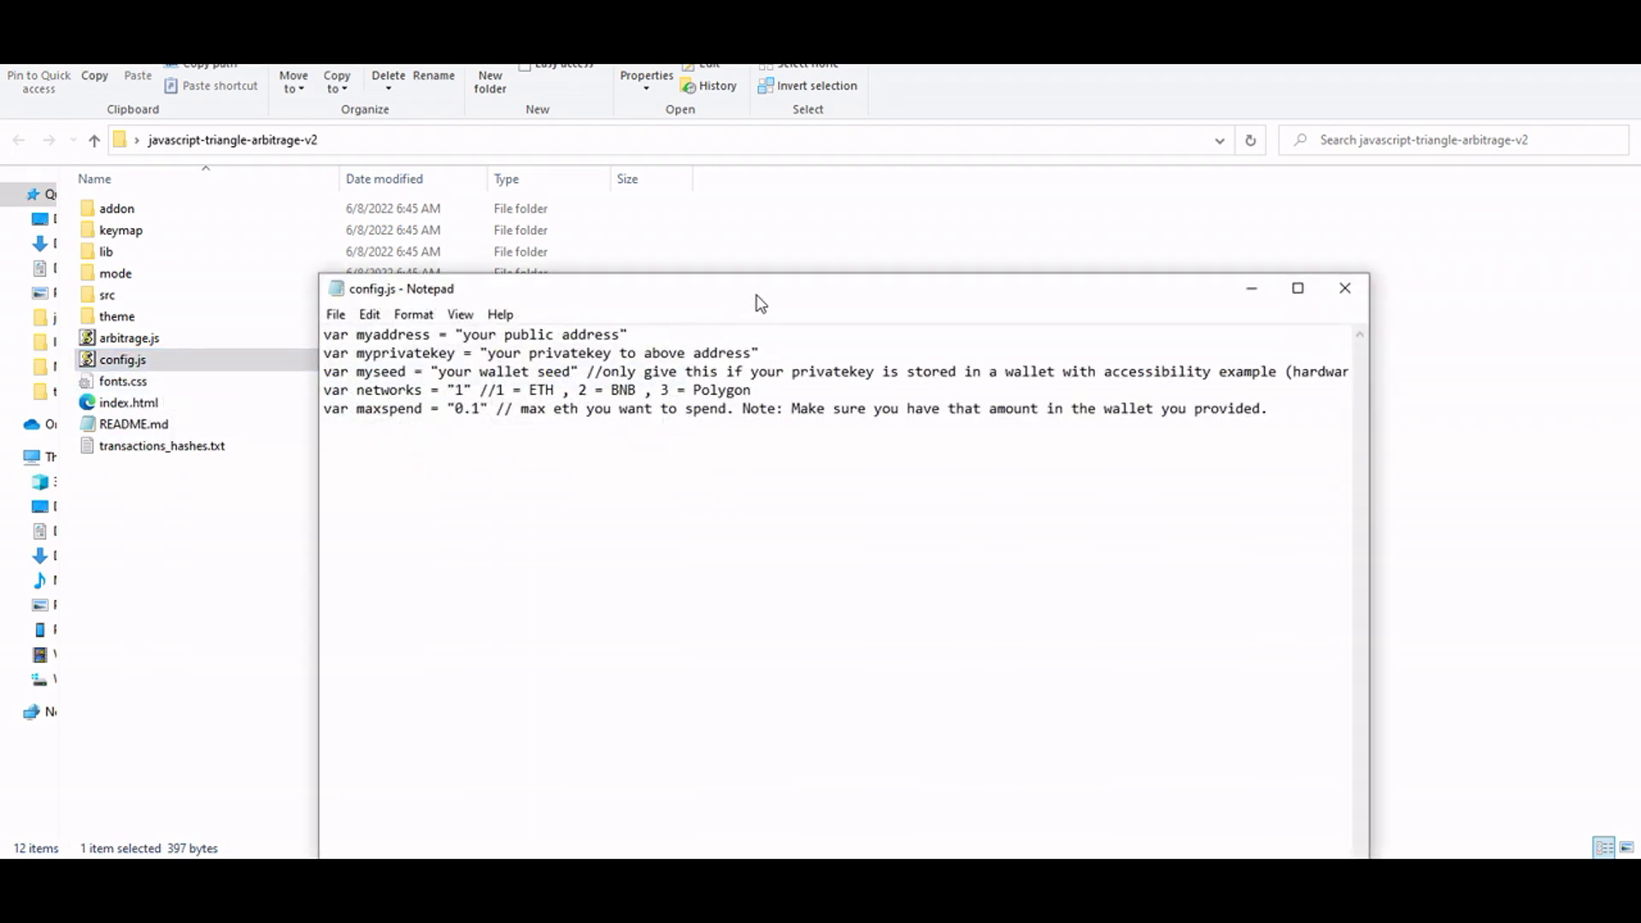
drag(760, 301, 875, 253)
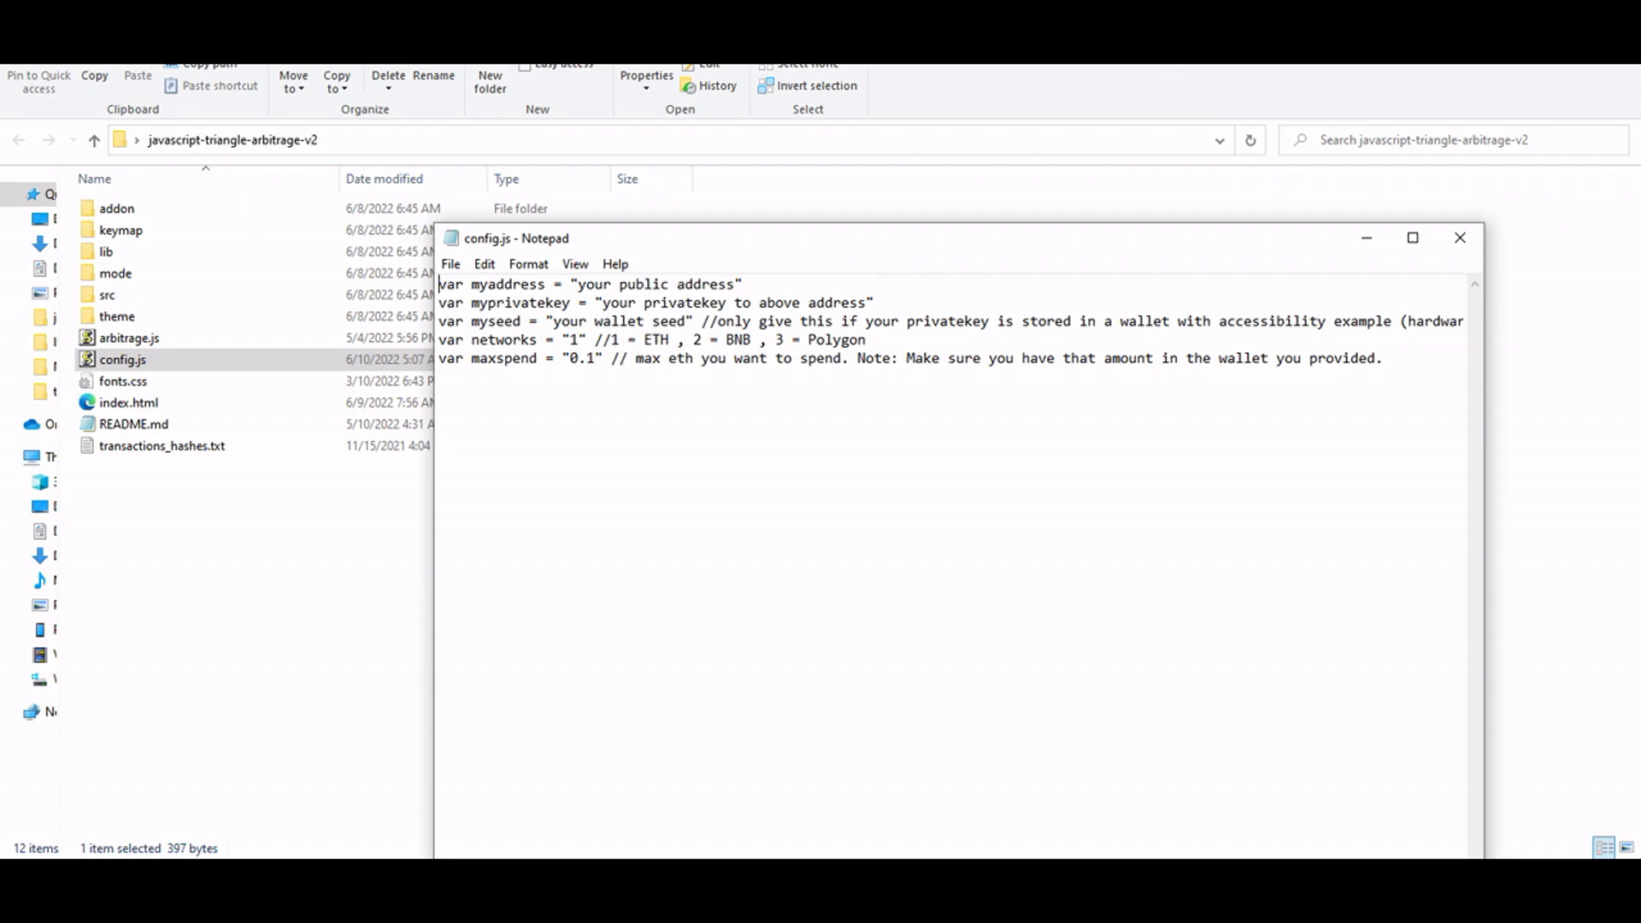
Step: Copy the wallet address from testkeys.txt and paste it over 'your public address' in myaddress
click(701, 112)
double_click(33, 337)
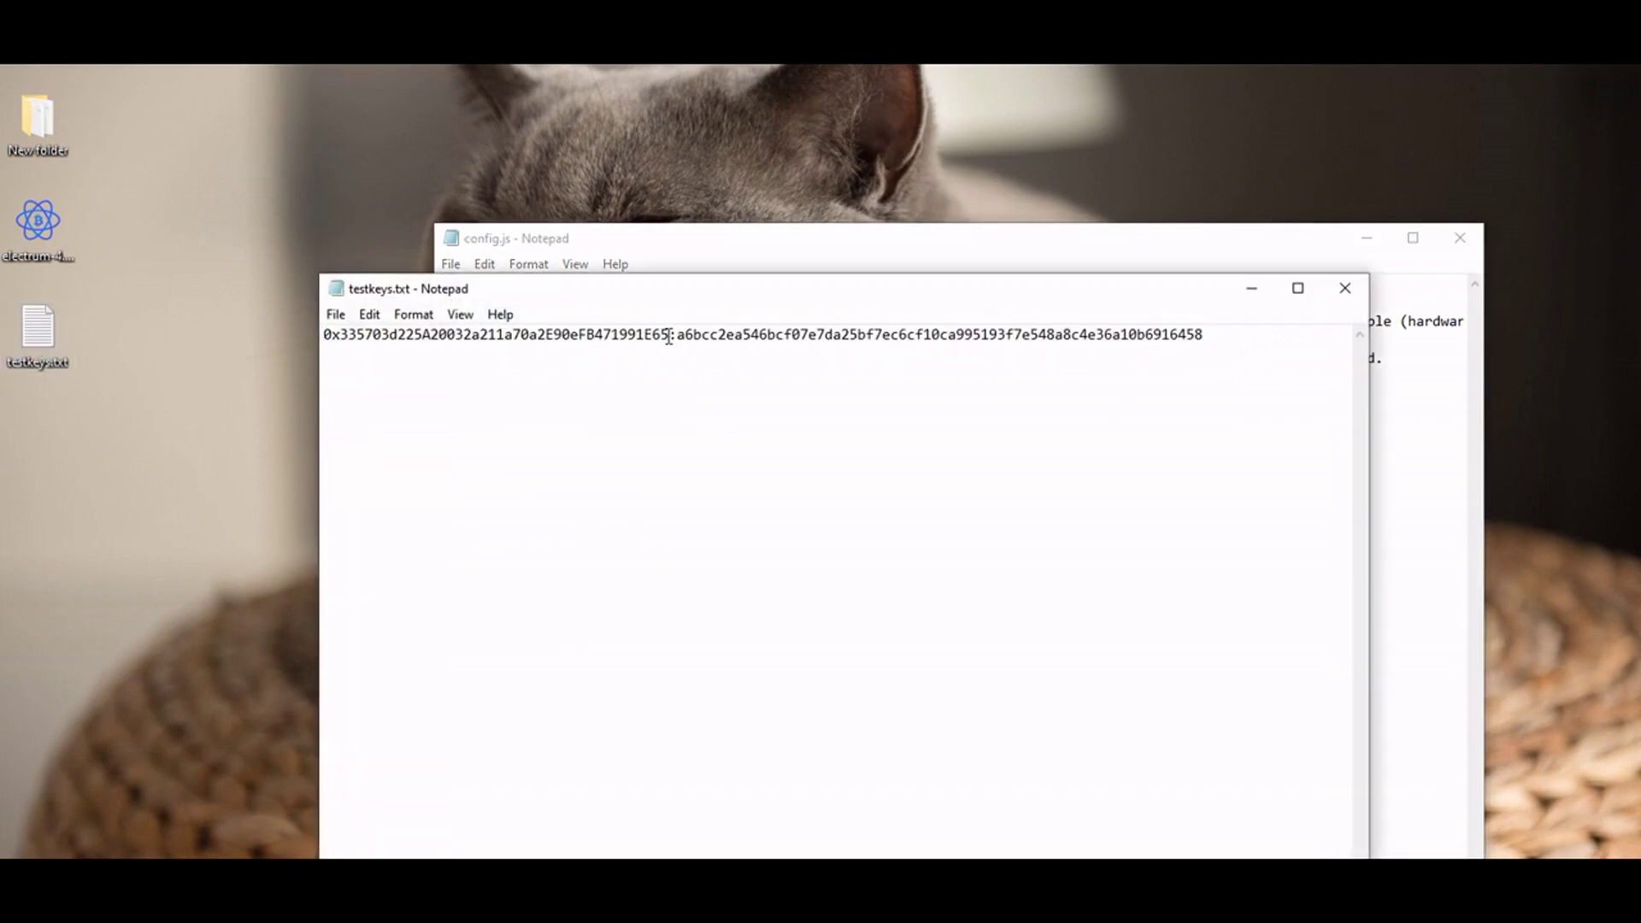
drag(668, 337, 325, 339)
right_click(360, 339)
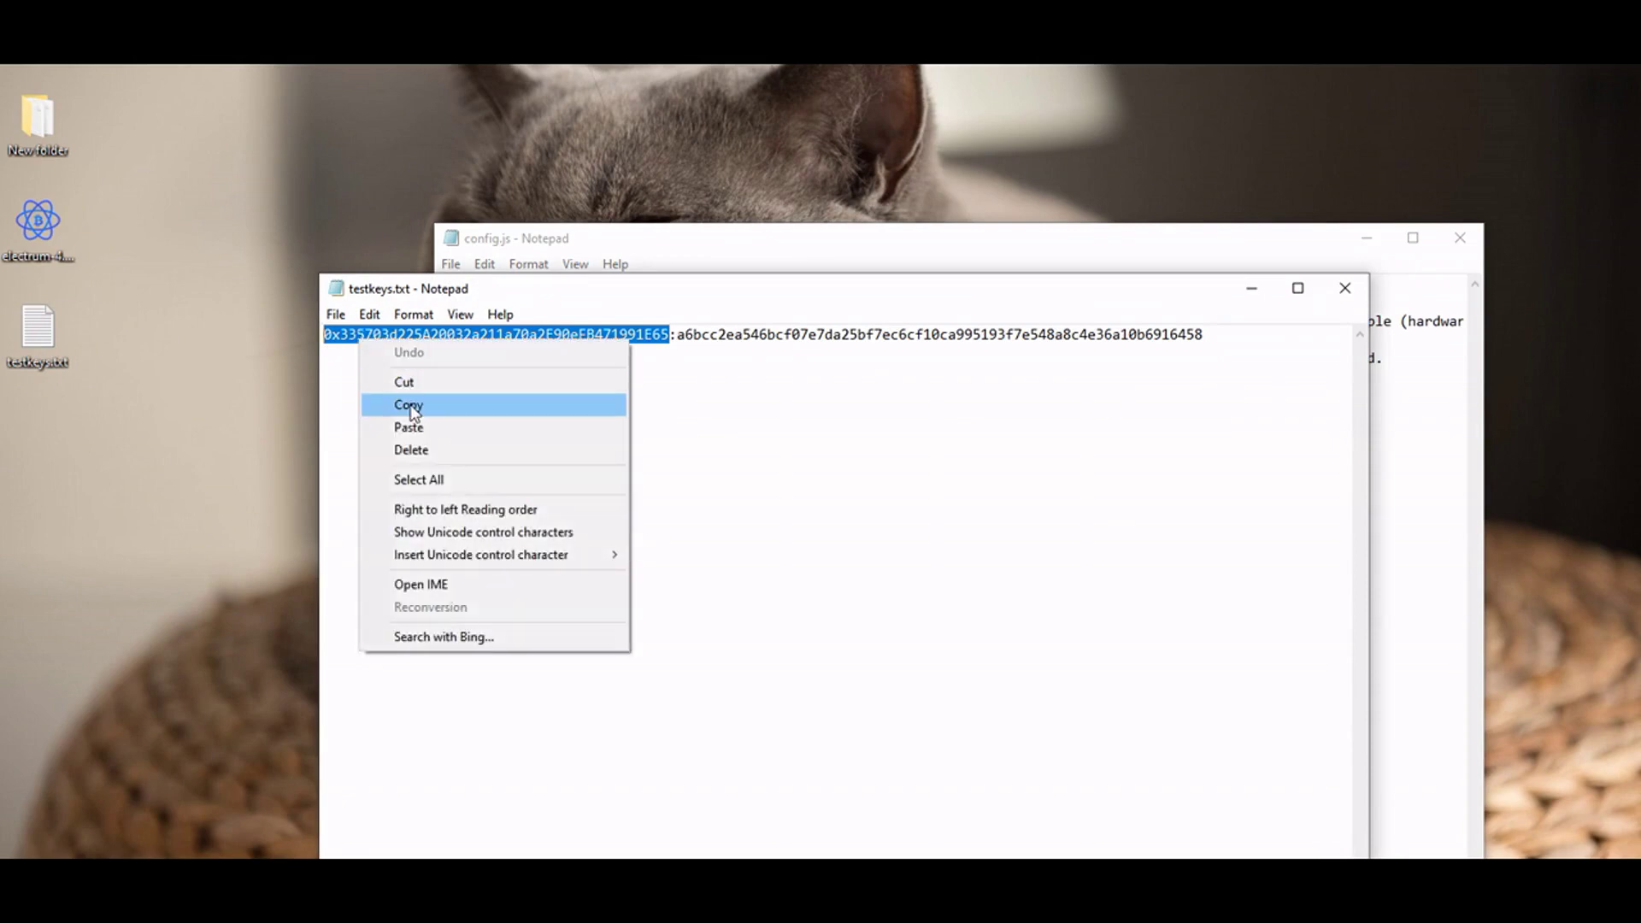
click(411, 405)
click(788, 253)
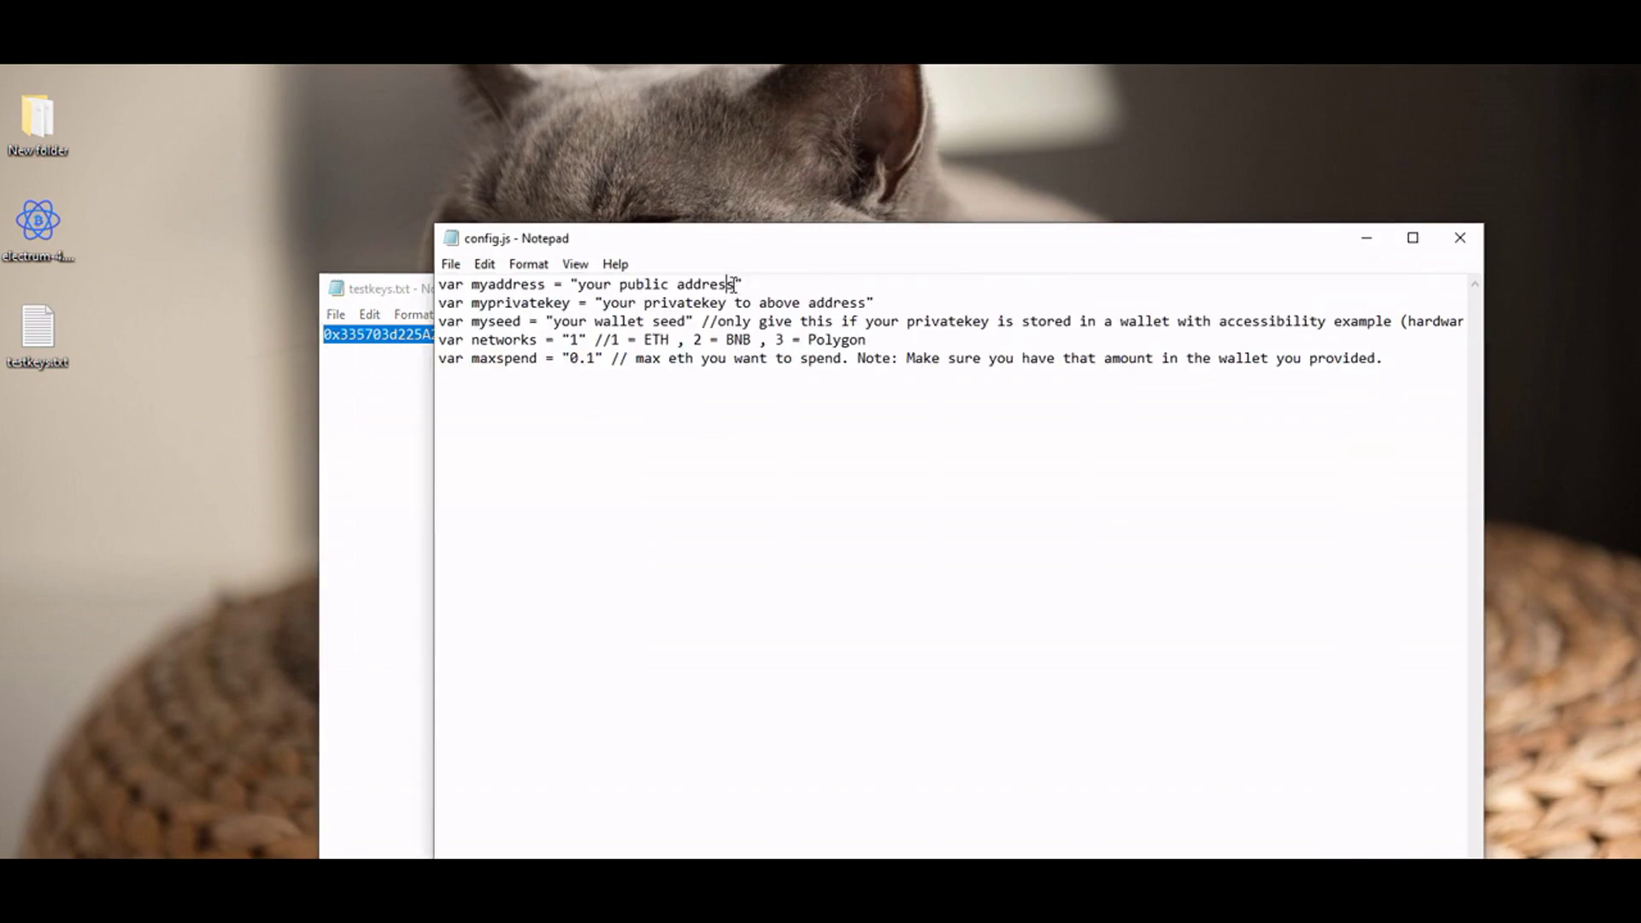
key(BackSpace)
key(BackSpace)
key(BackSpace)
key(BackSpace)
key(BackSpace)
key(BackSpace)
key(BackSpace)
key(BackSpace)
key(BackSpace)
key(BackSpace)
key(BackSpace)
key(BackSpace)
key(BackSpace)
key(BackSpace)
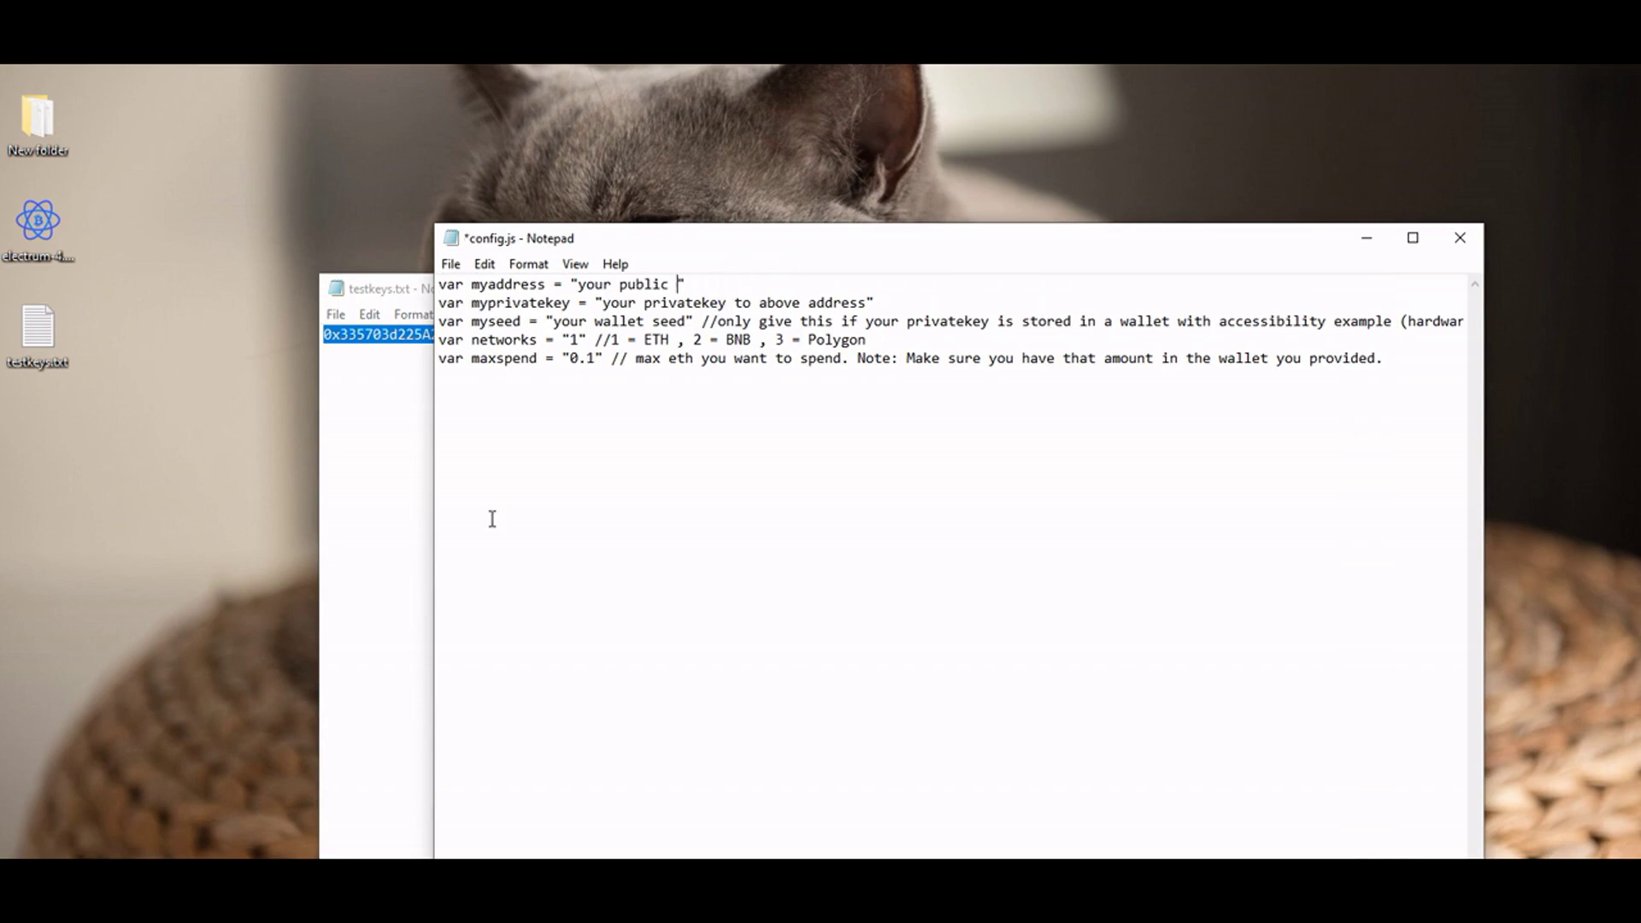
key(BackSpace)
key(BackSpace)
key(BackSpace)
key(BackSpace)
key(BackSpace)
key(ctrl+v)
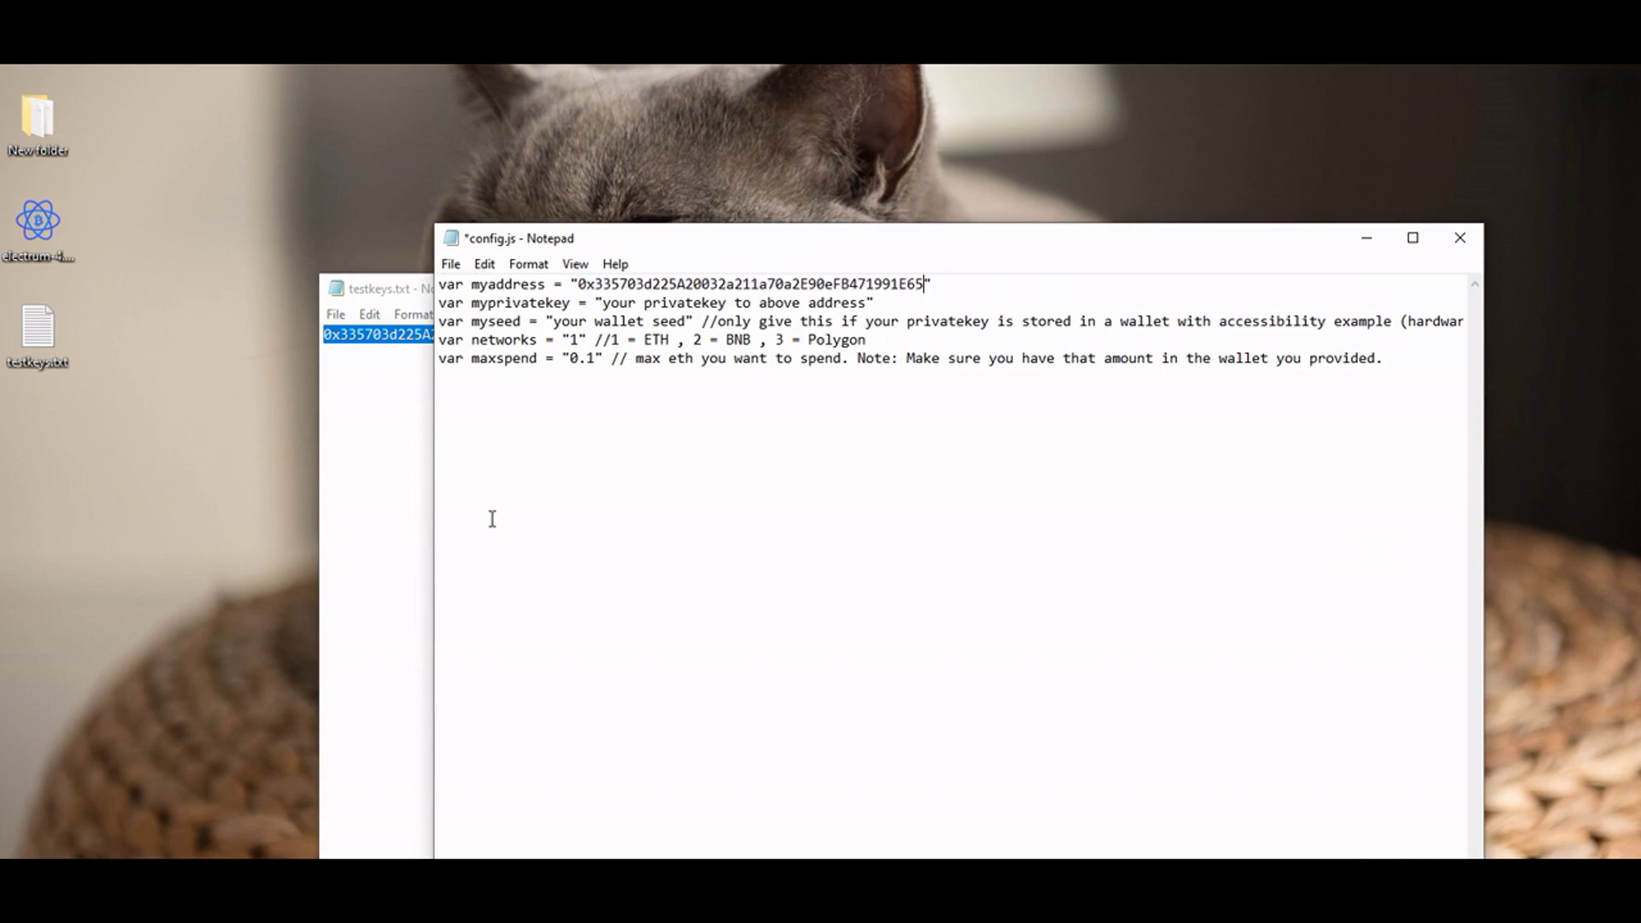
click(370, 443)
Step: Copy the private key from testkeys.txt and paste it over the myprivatekey placeholder
drag(676, 335, 1207, 335)
right_click(1172, 336)
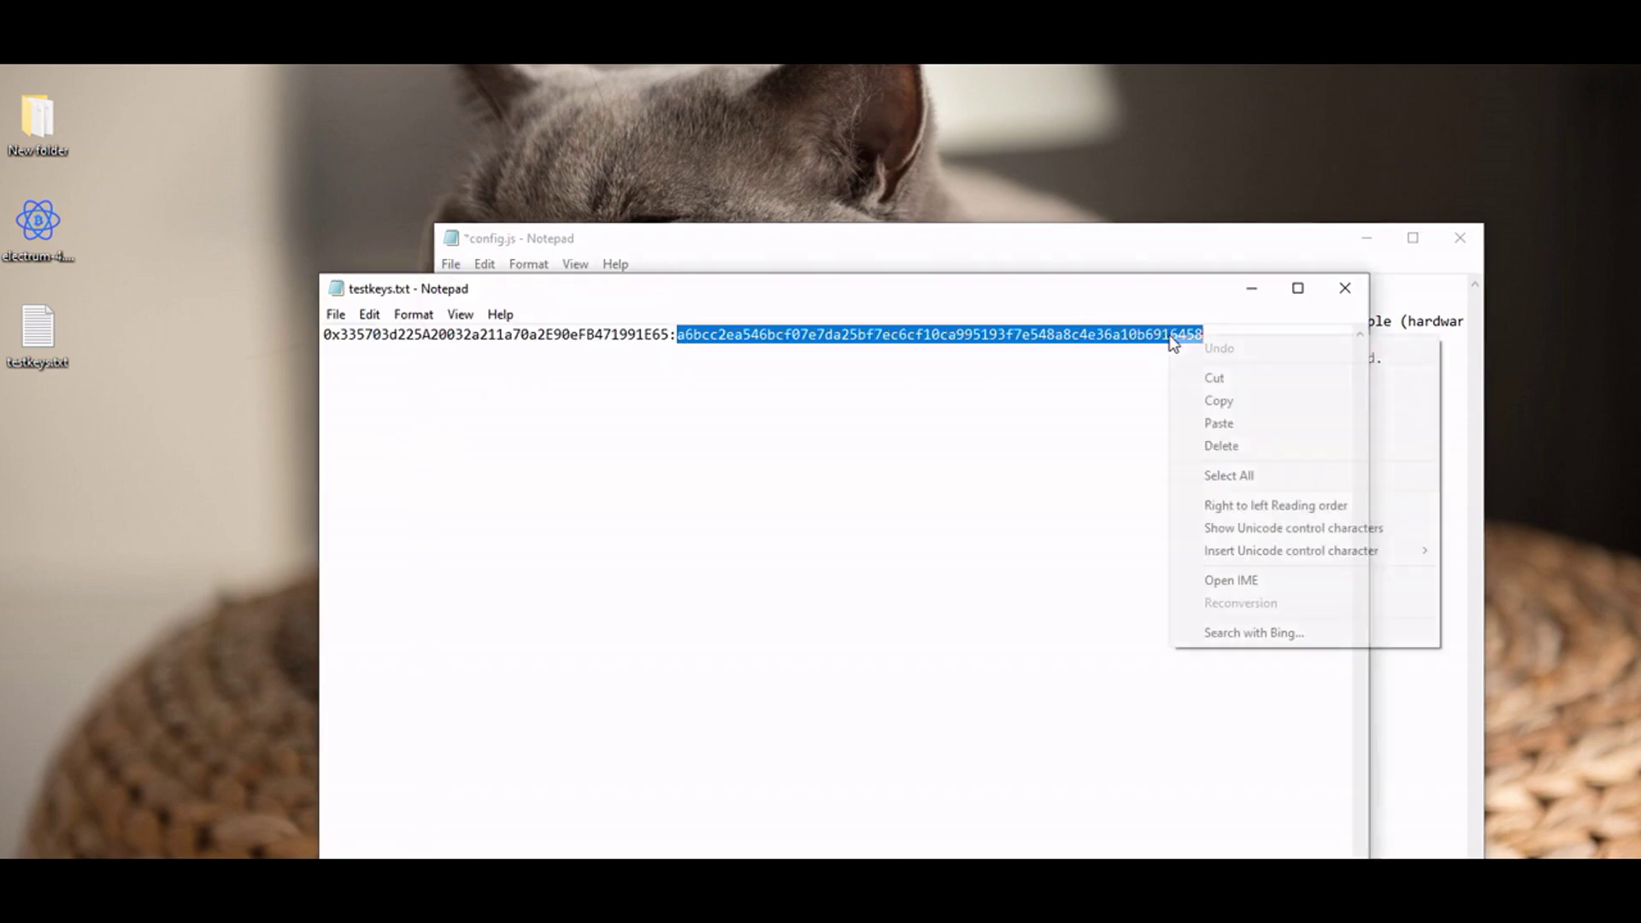
click(1224, 405)
click(1029, 246)
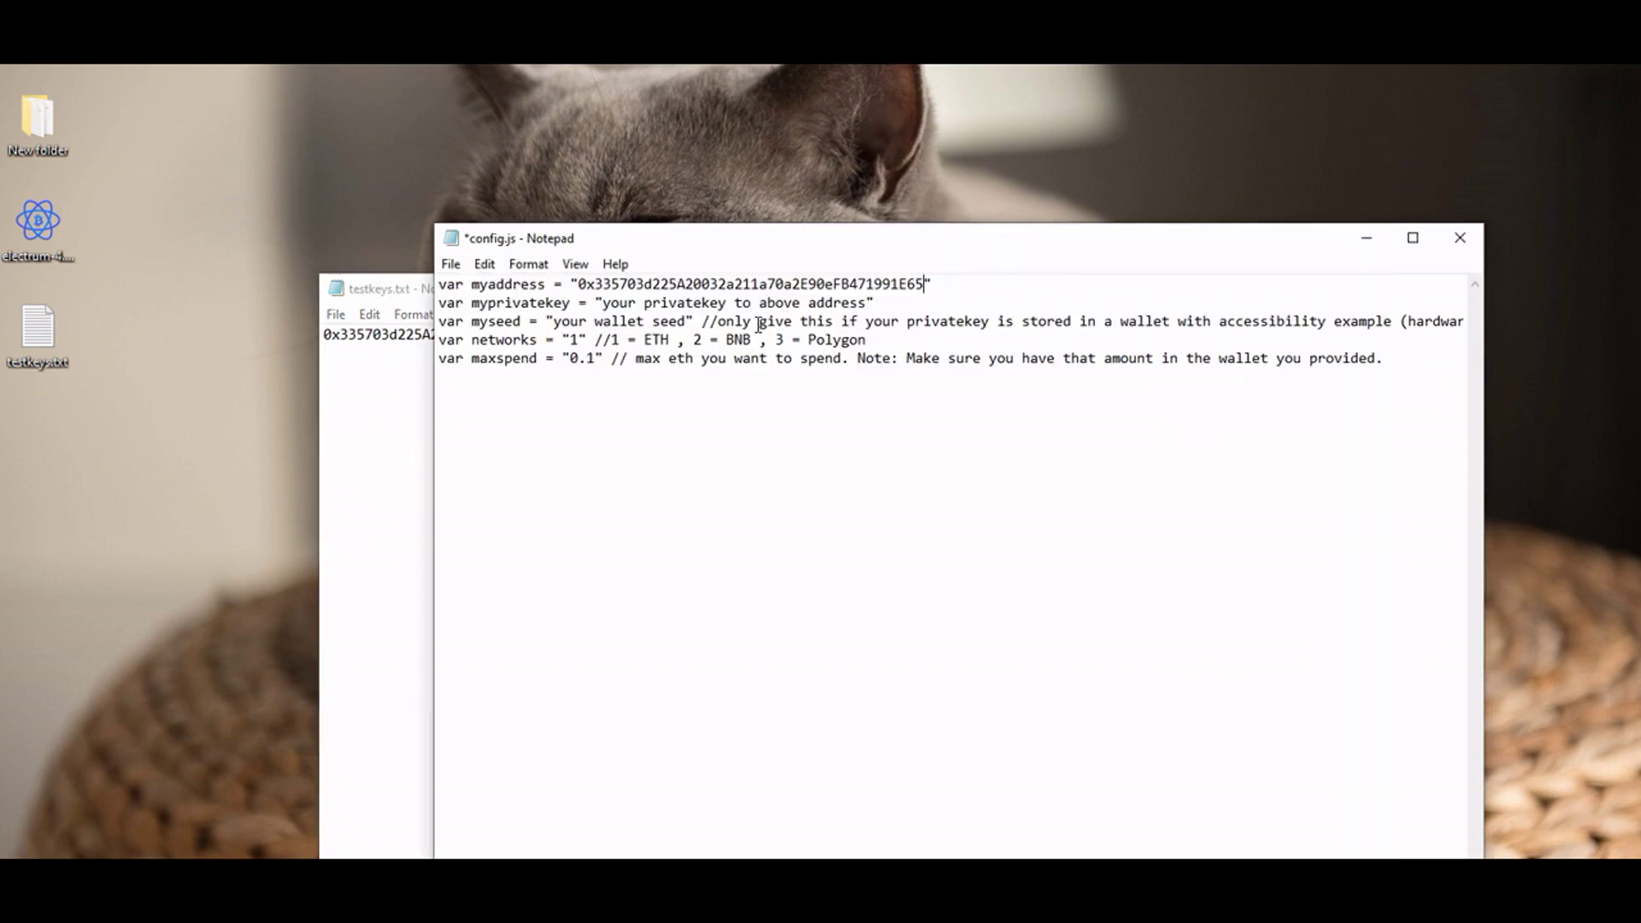
click(866, 301)
key(BackSpace)
key(BackSpace)
key(BackSpace)
key(BackSpace)
key(BackSpace)
key(BackSpace)
key(BackSpace)
key(BackSpace)
key(BackSpace)
key(BackSpace)
key(BackSpace)
key(BackSpace)
key(BackSpace)
key(BackSpace)
key(BackSpace)
key(BackSpace)
key(BackSpace)
key(BackSpace)
key(BackSpace)
key(BackSpace)
key(BackSpace)
key(BackSpace)
key(BackSpace)
key(BackSpace)
key(BackSpace)
key(BackSpace)
key(BackSpace)
key(BackSpace)
key(BackSpace)
key(BackSpace)
key(BackSpace)
key(BackSpace)
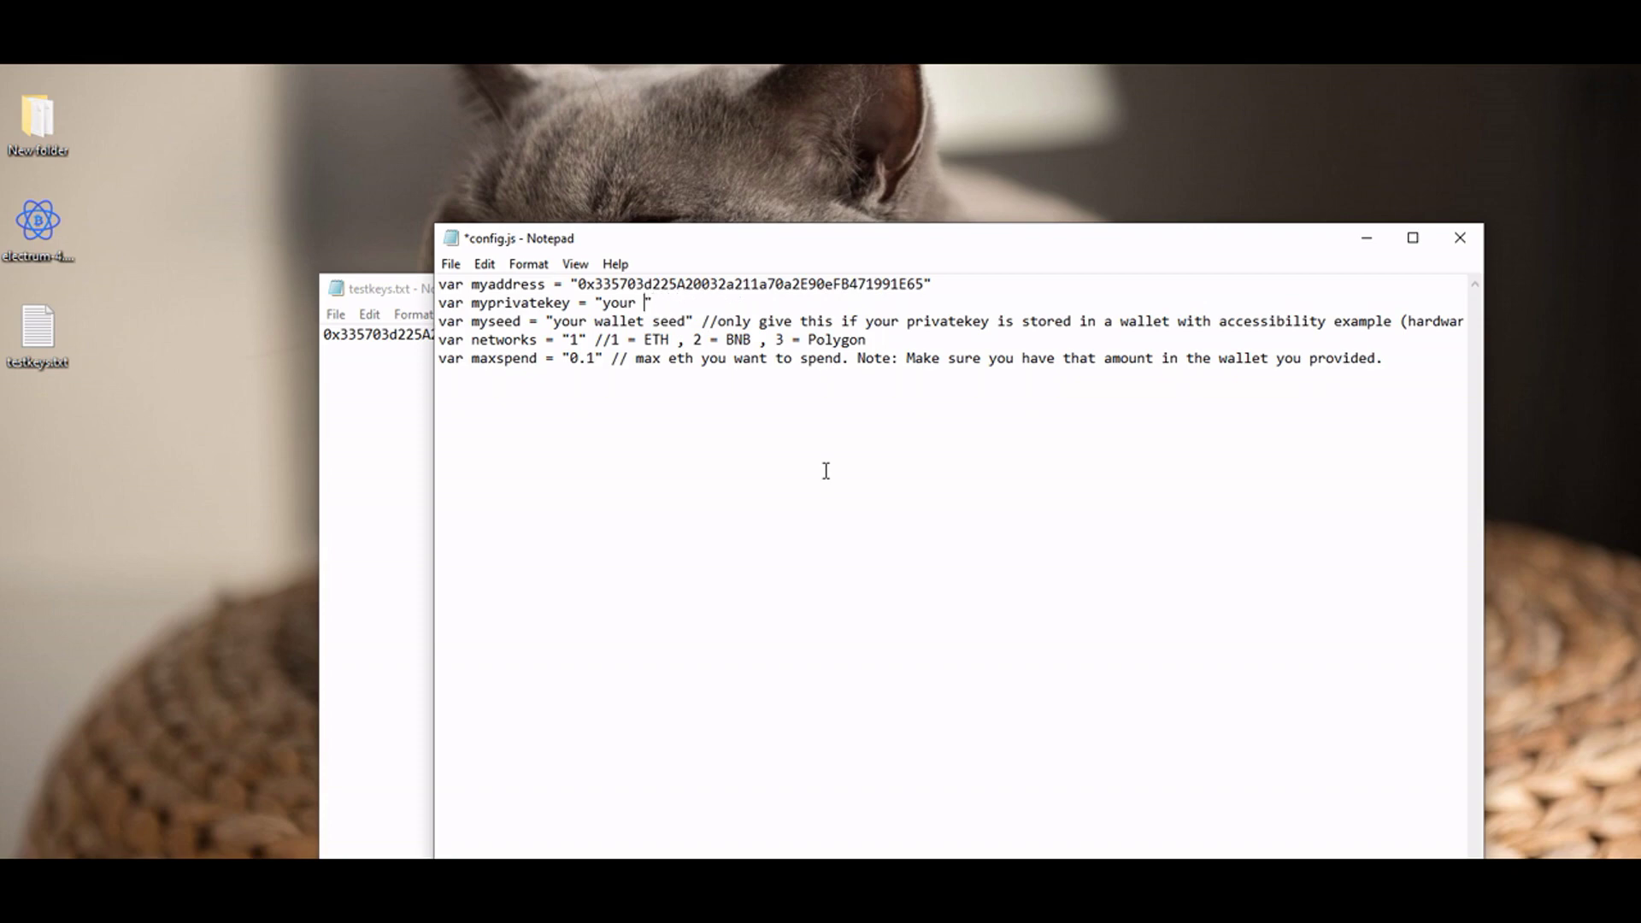
key(ctrl+v)
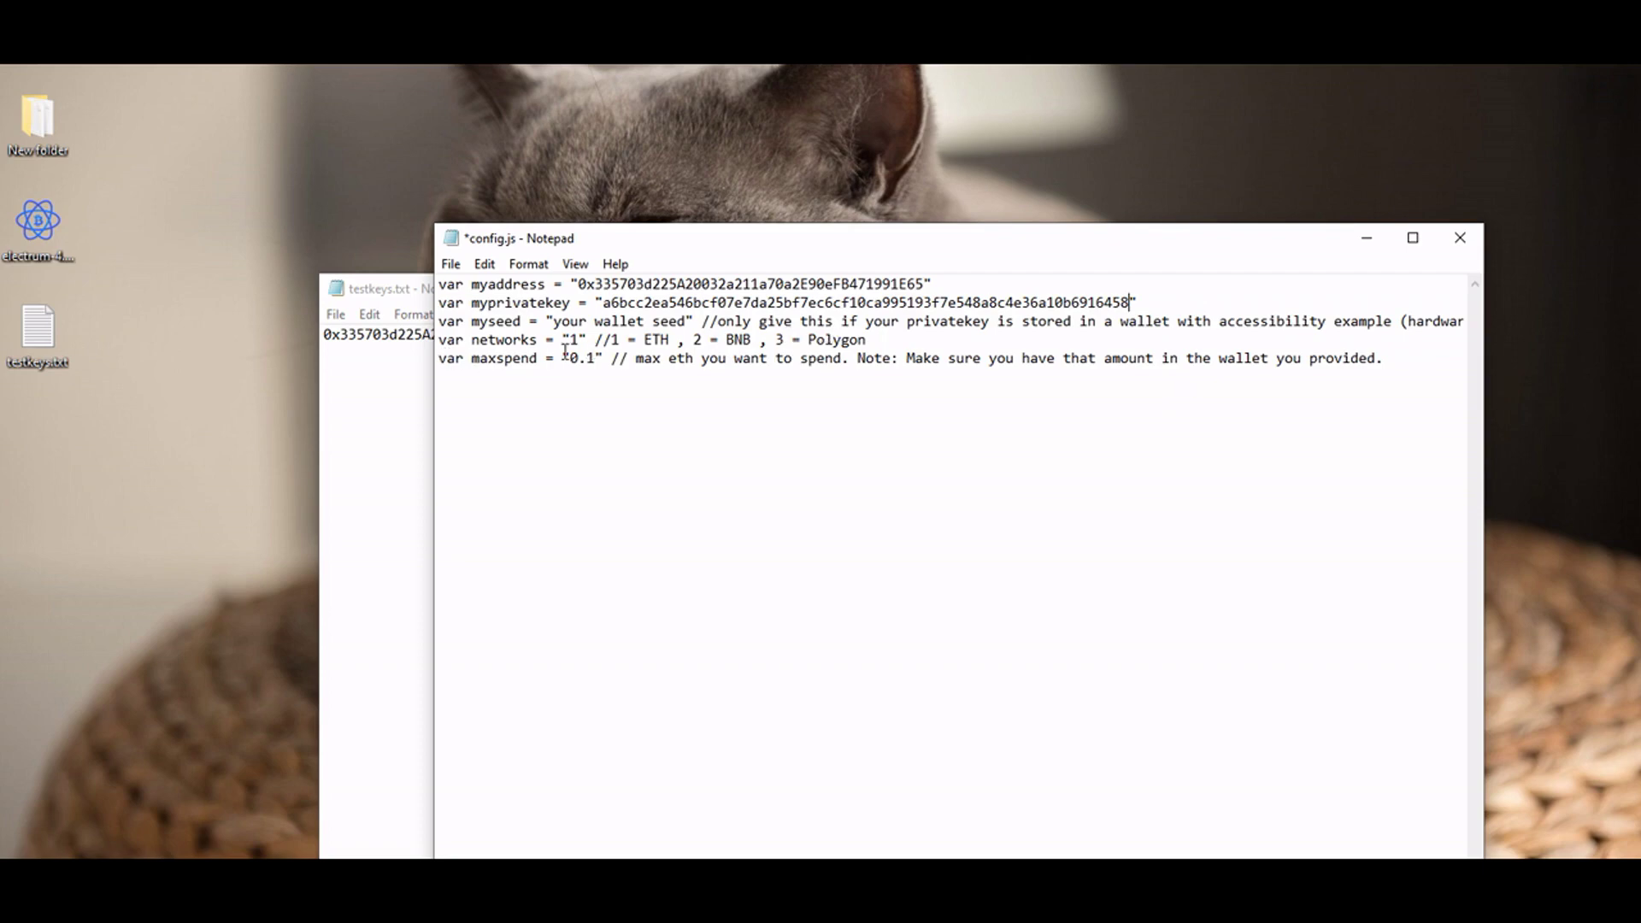
click(595, 358)
Step: Change maxspend from 0.1 to 0.5, then save and close config.js
key(BackSpace)
text(5)
click(447, 265)
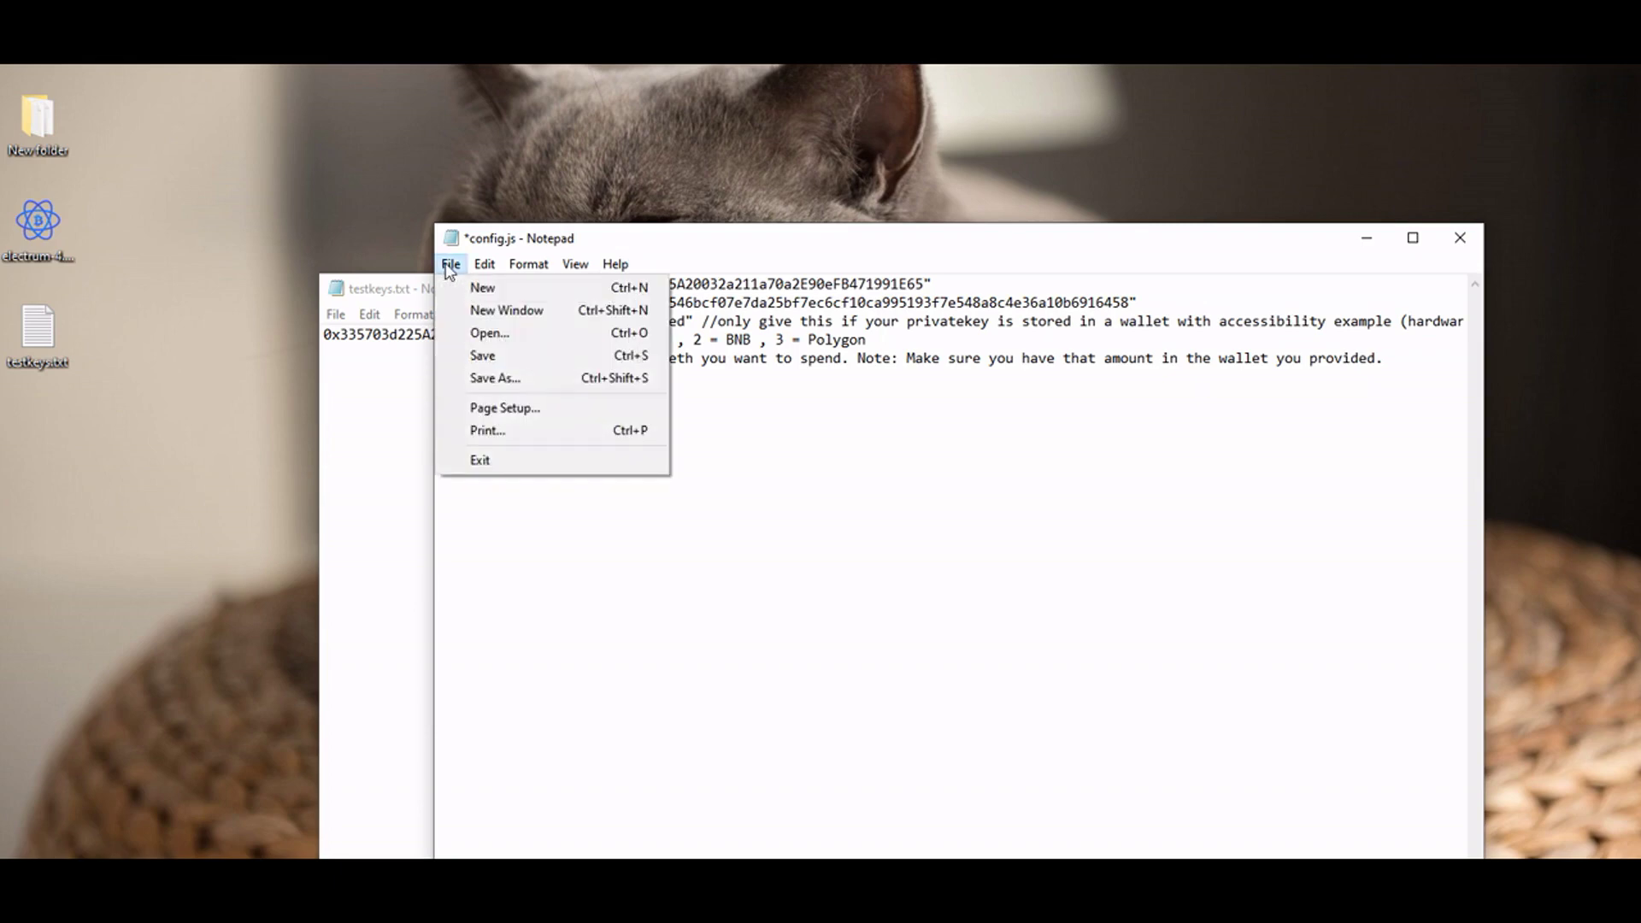
click(480, 354)
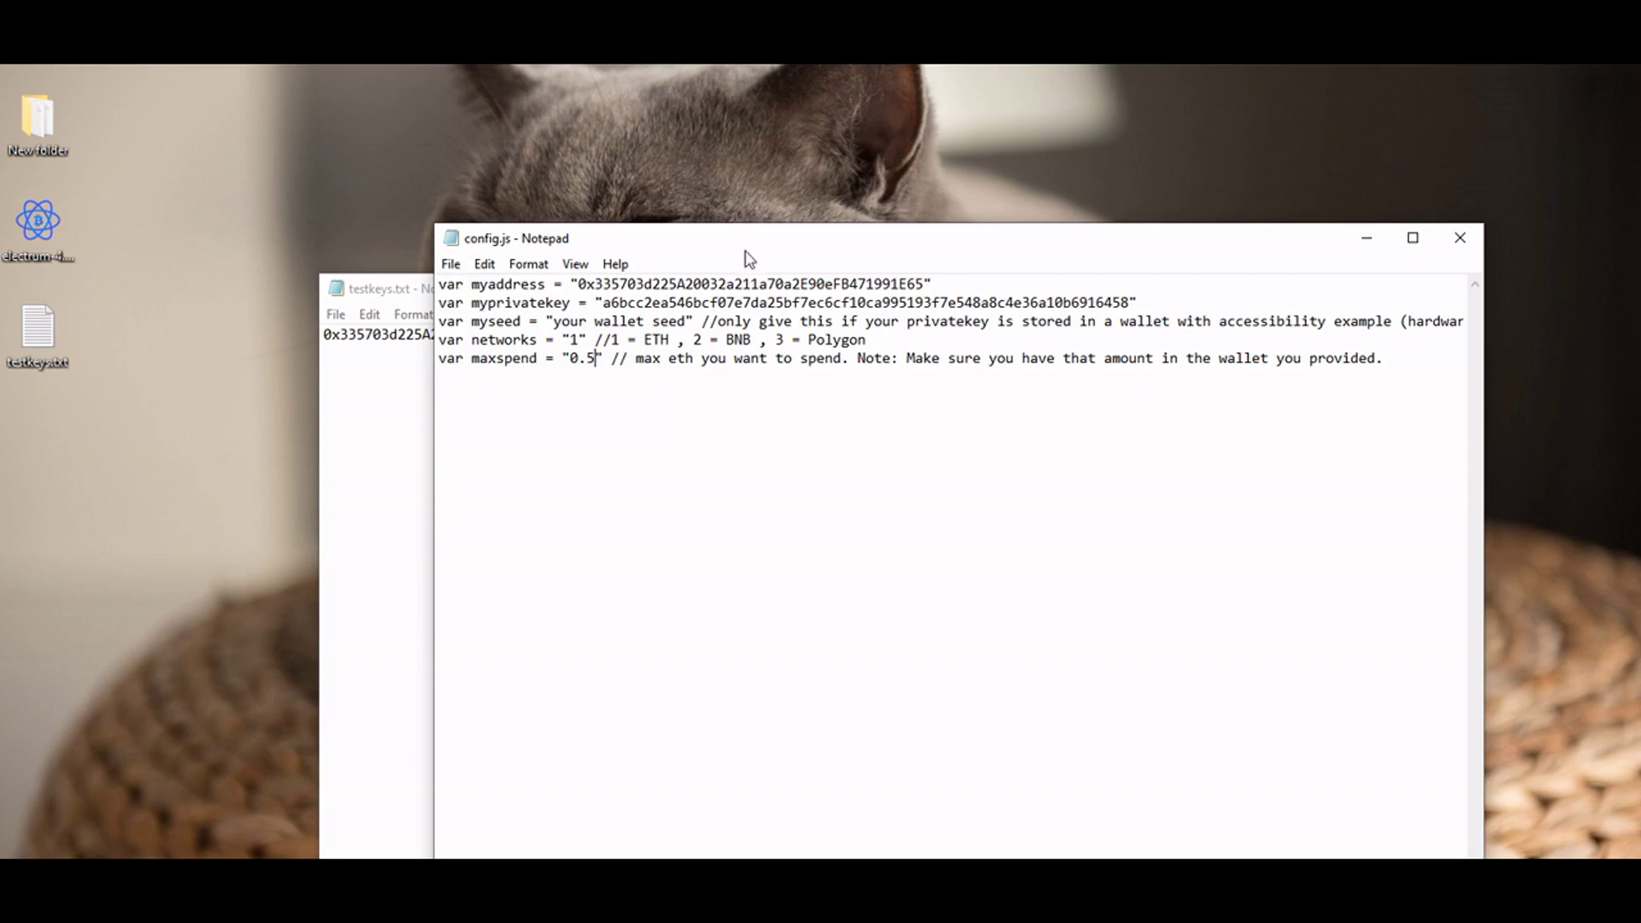
click(1459, 239)
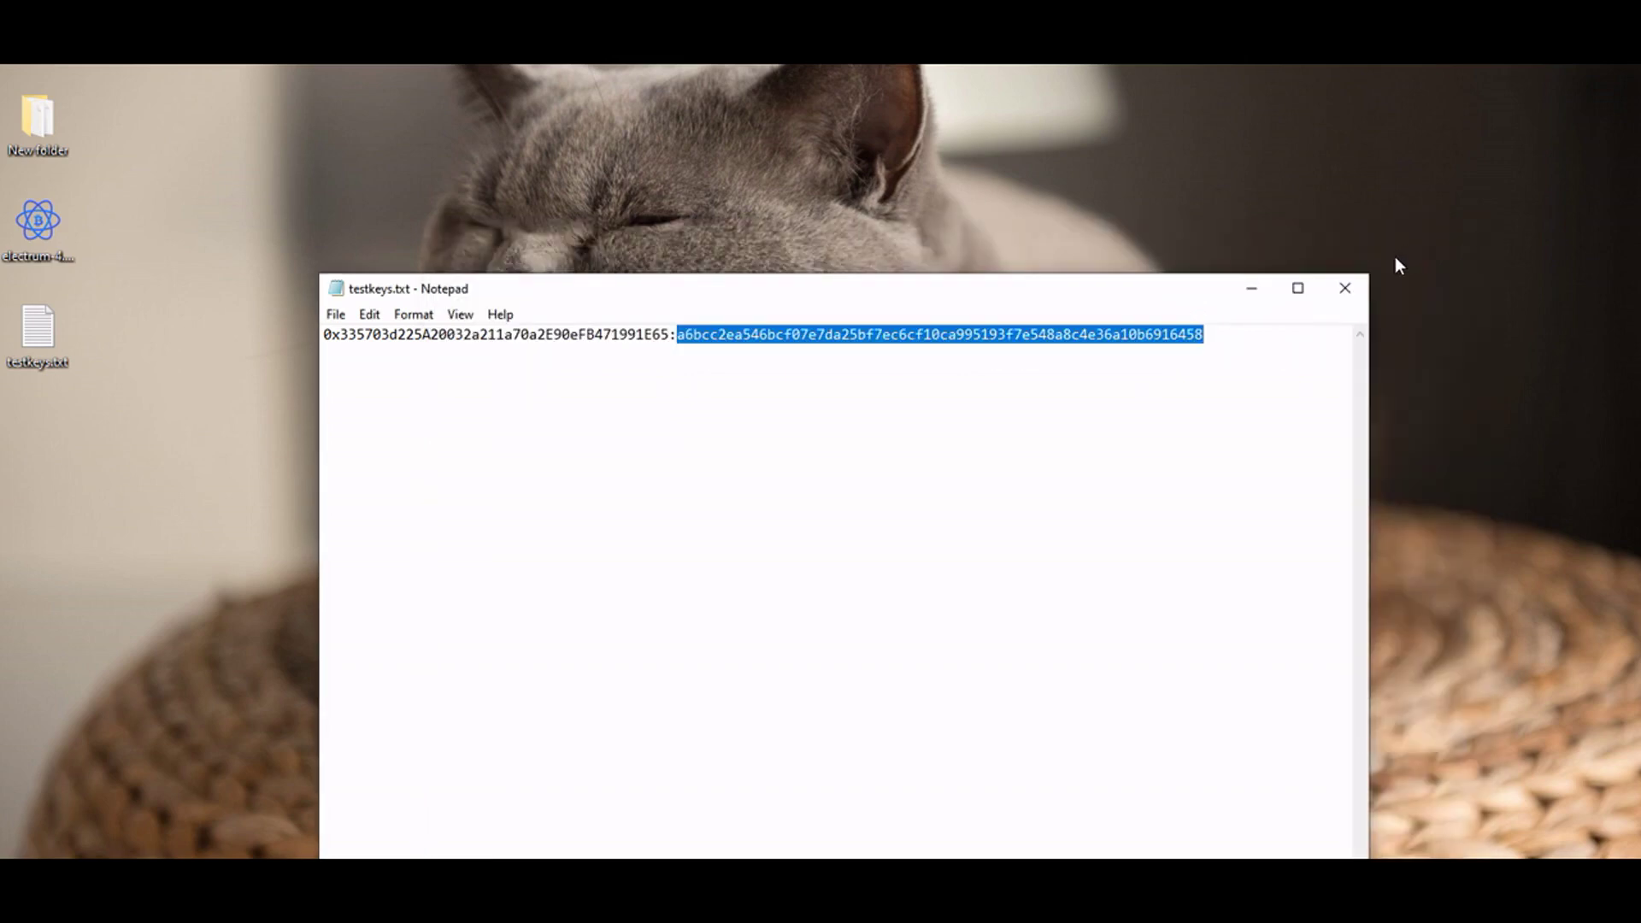
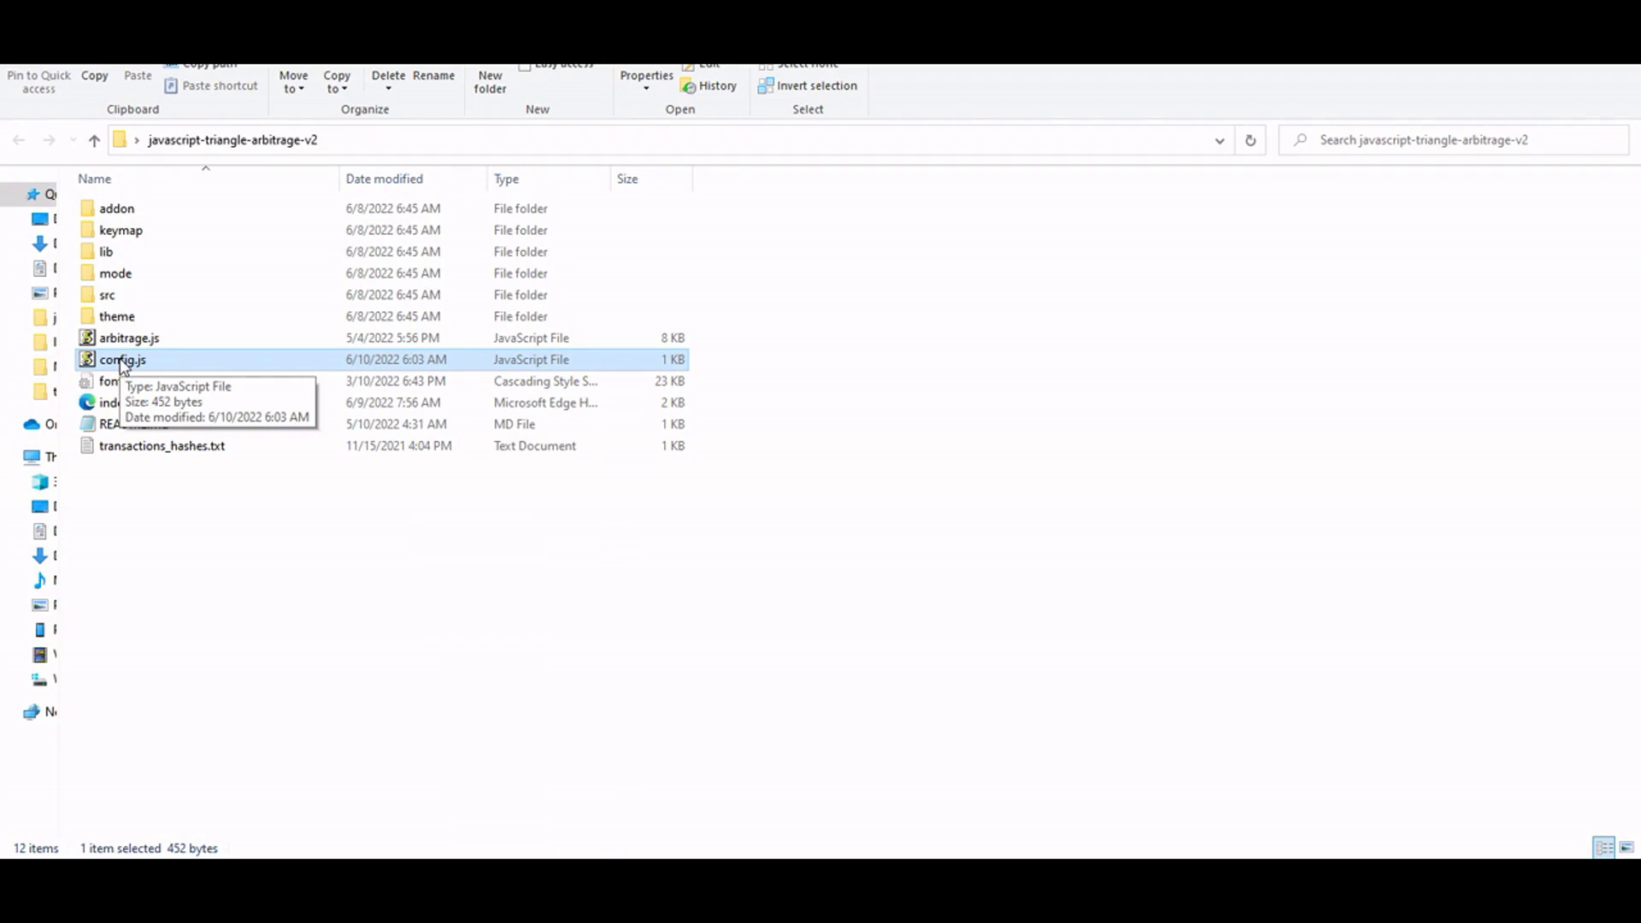
Step: Open index.html from the javascript-triangle-arbitrage-v2 folder in Firefox via Open with
click(112, 401)
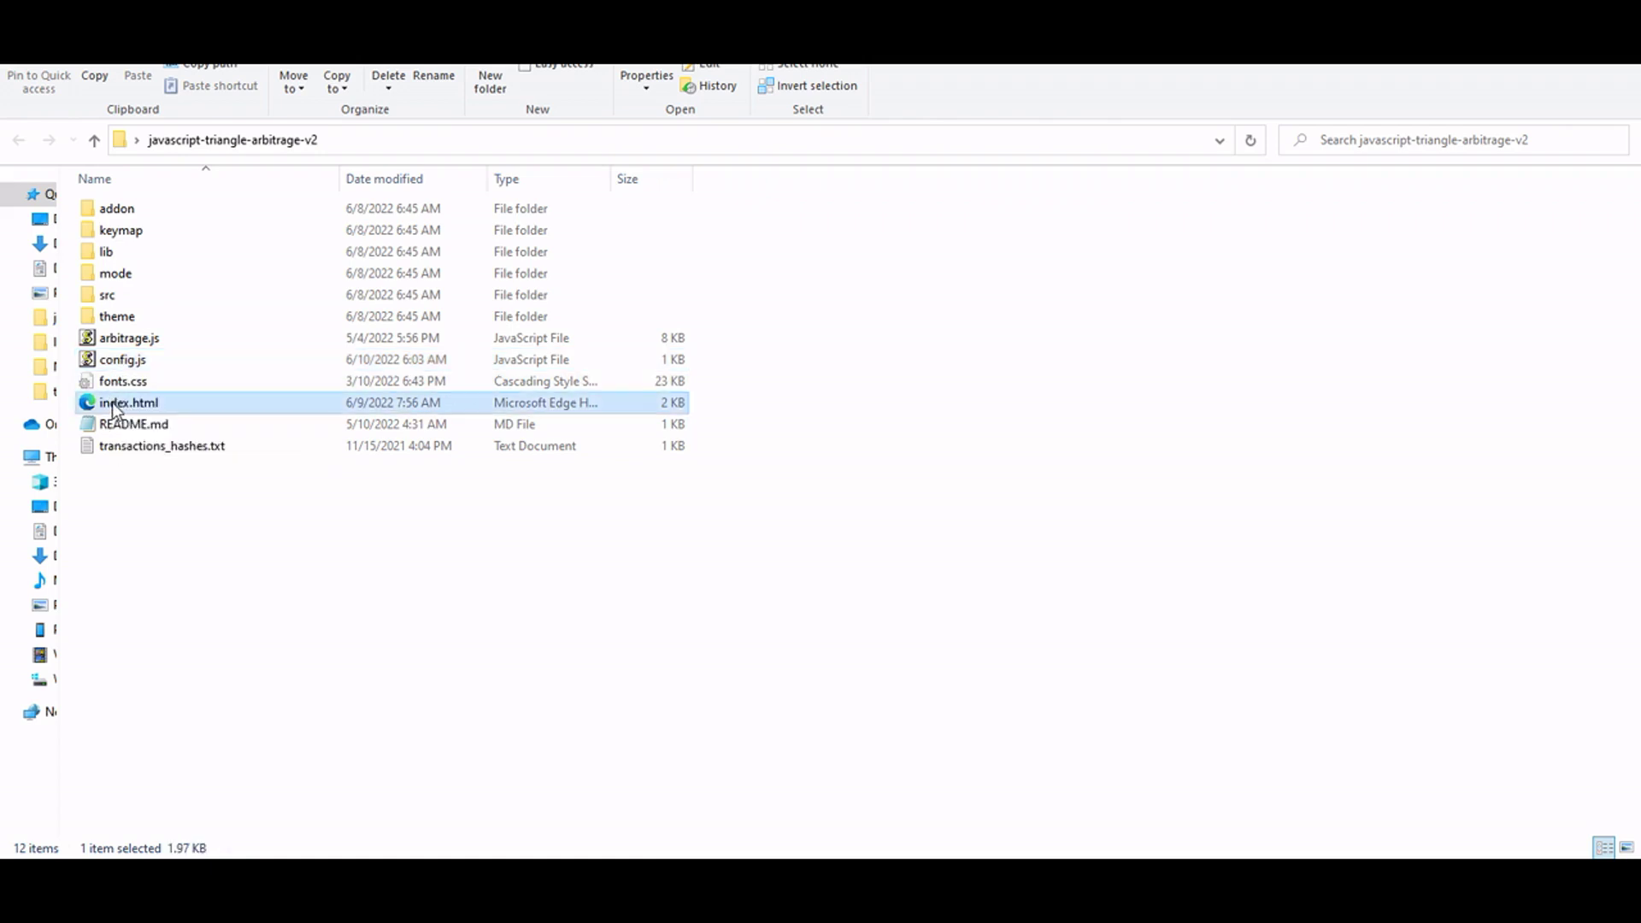
right_click(111, 402)
mouse_move(198, 512)
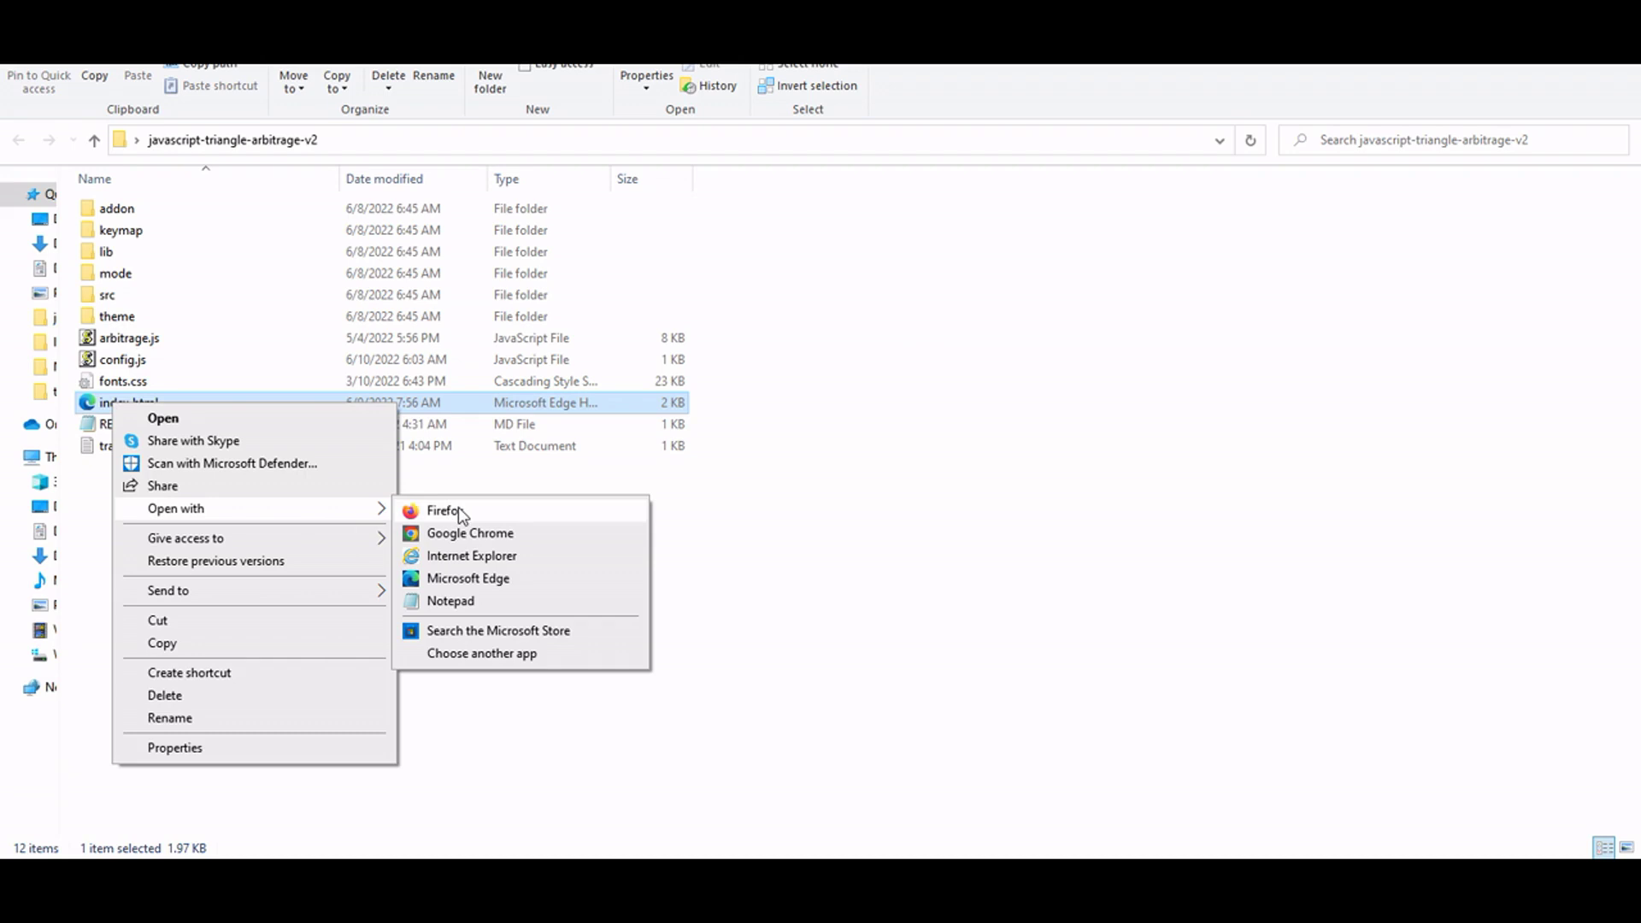
click(457, 511)
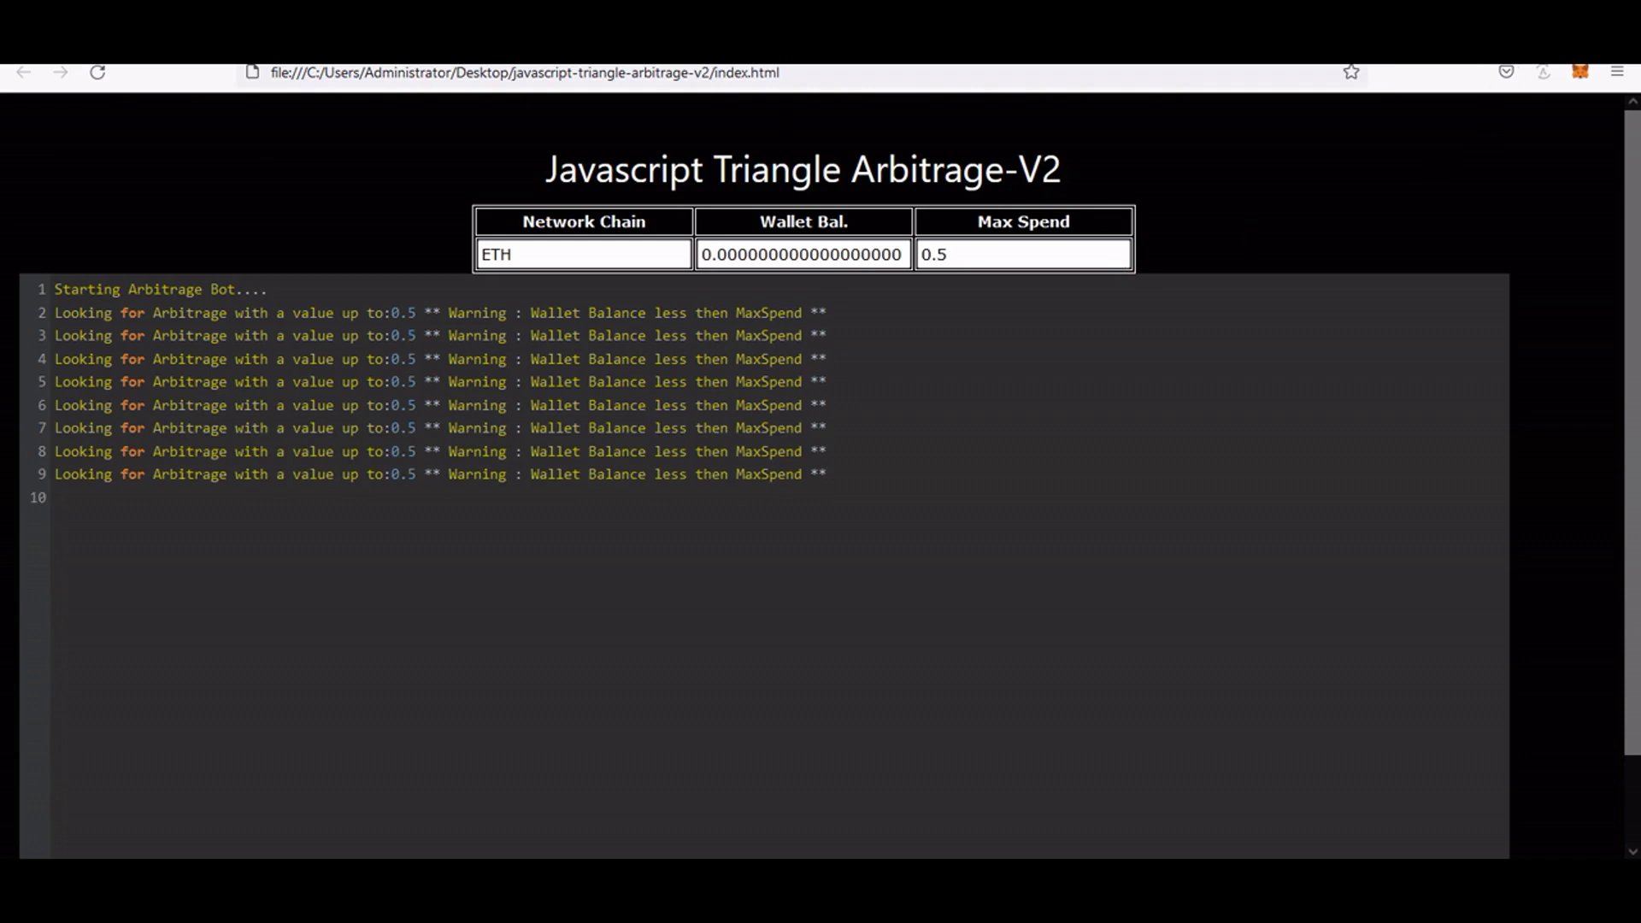
Step: After the bot logs nine wallet-balance warnings, return to the javascript-triangle-arbitrage-v2 folder window
key(alt+Tab)
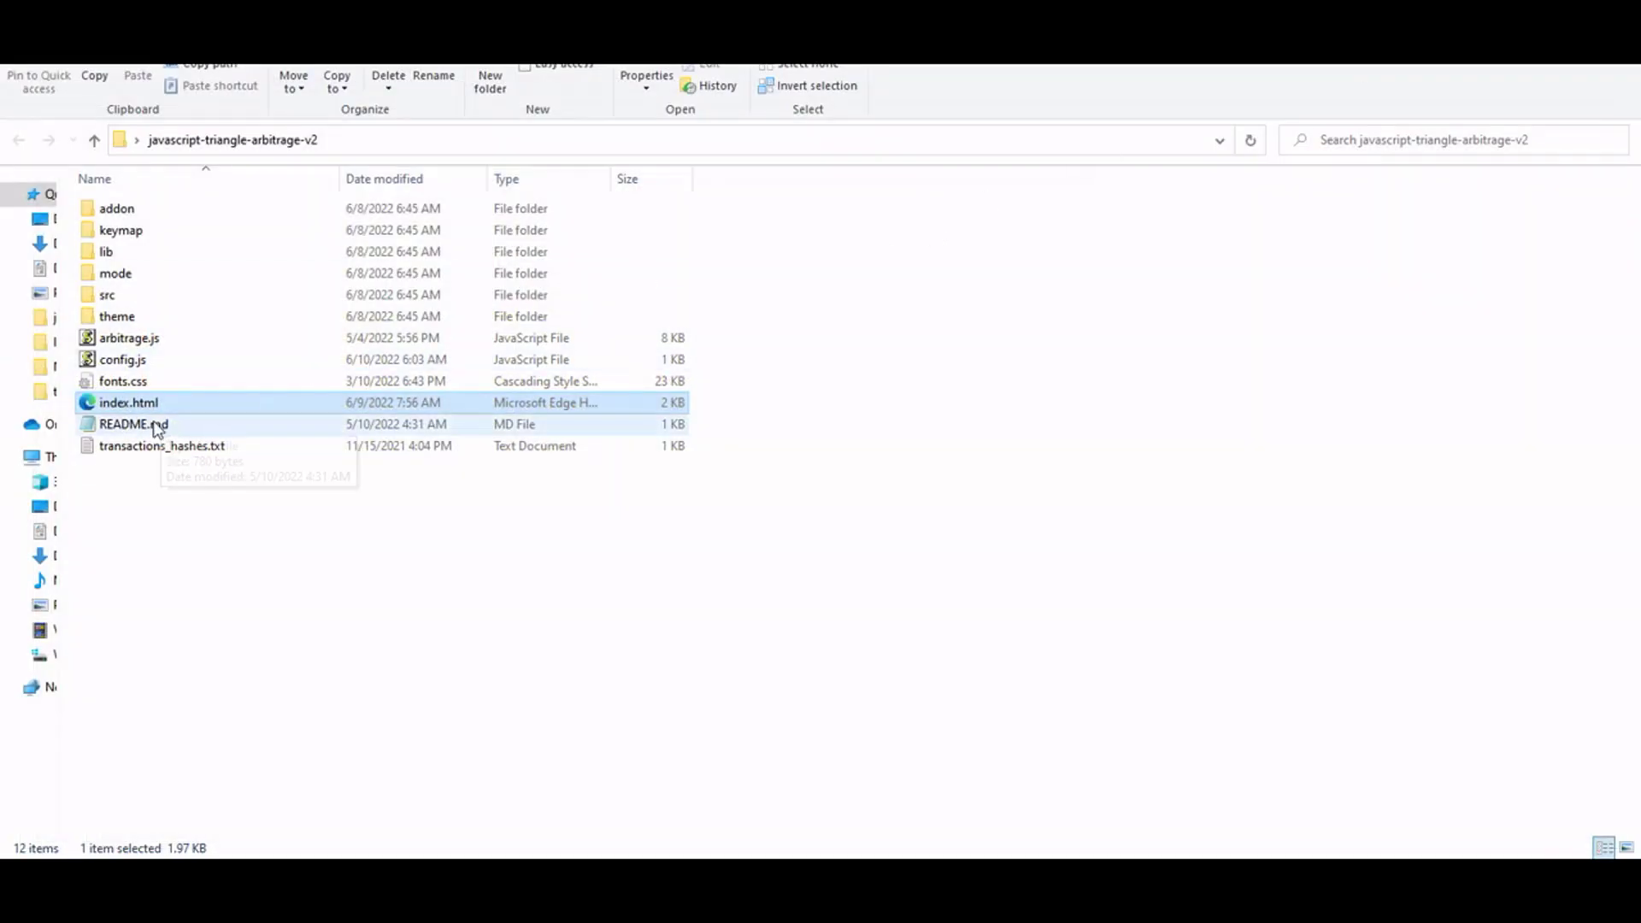